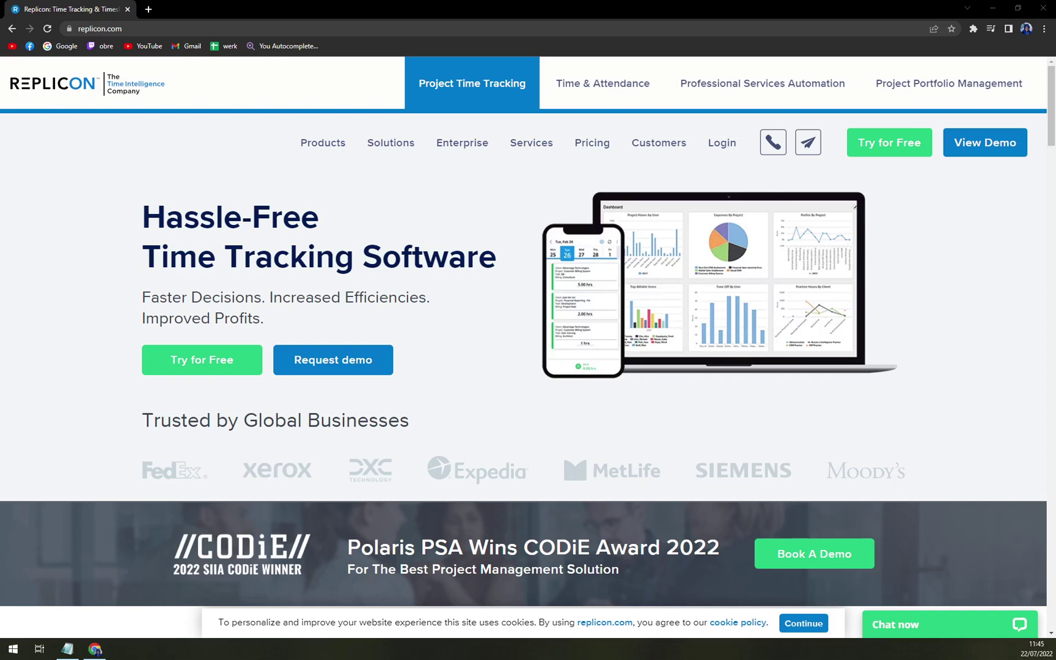
{"action": "scroll", "coordinate": [382, 130], "scroll_direction": "down", "scroll_amount": 1}
{"action": "scroll", "coordinate": [501, 112], "scroll_direction": "down", "scroll_amount": 3}
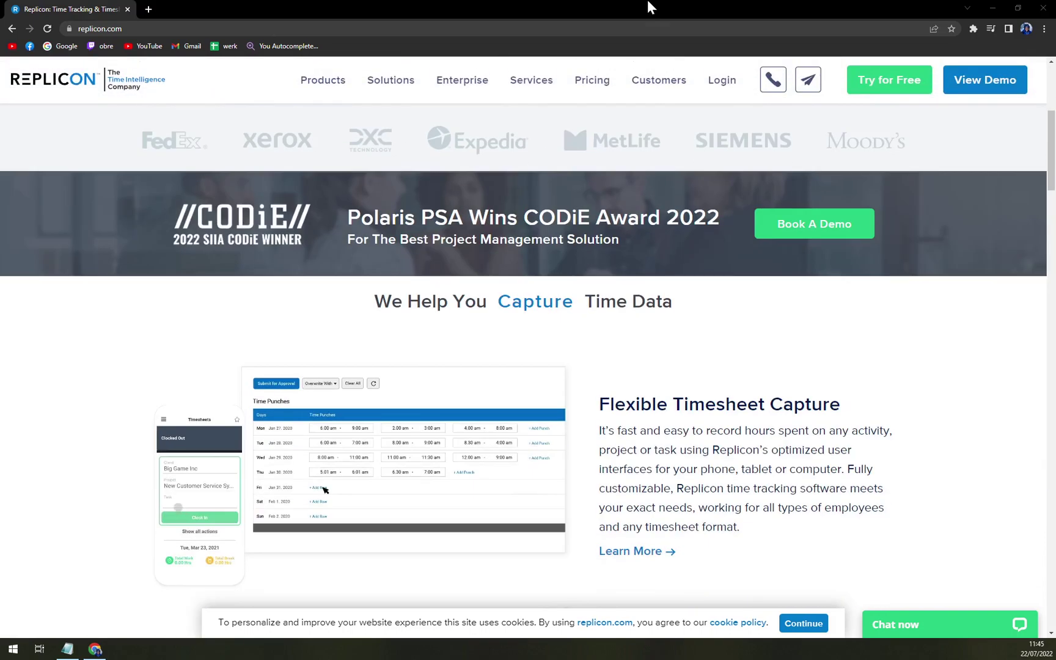
{"action": "scroll", "coordinate": [593, 253], "scroll_direction": "up", "scroll_amount": 4}
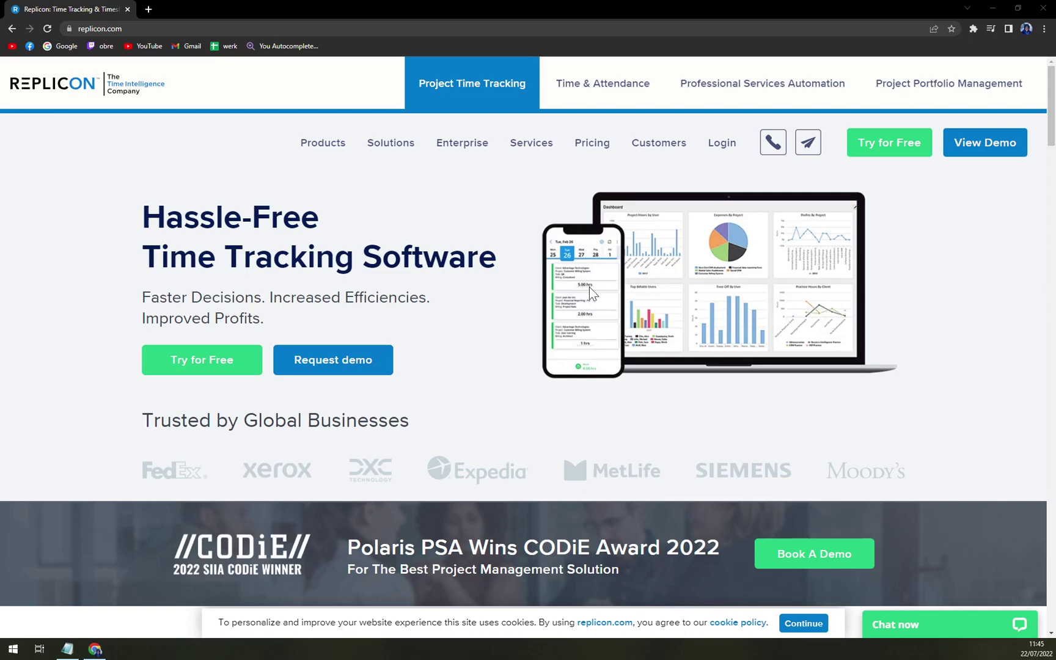
{"action": "scroll", "coordinate": [568, 298], "scroll_direction": "down", "scroll_amount": 2}
{"action": "scroll", "coordinate": [594, 305], "scroll_direction": "down", "scroll_amount": 1}
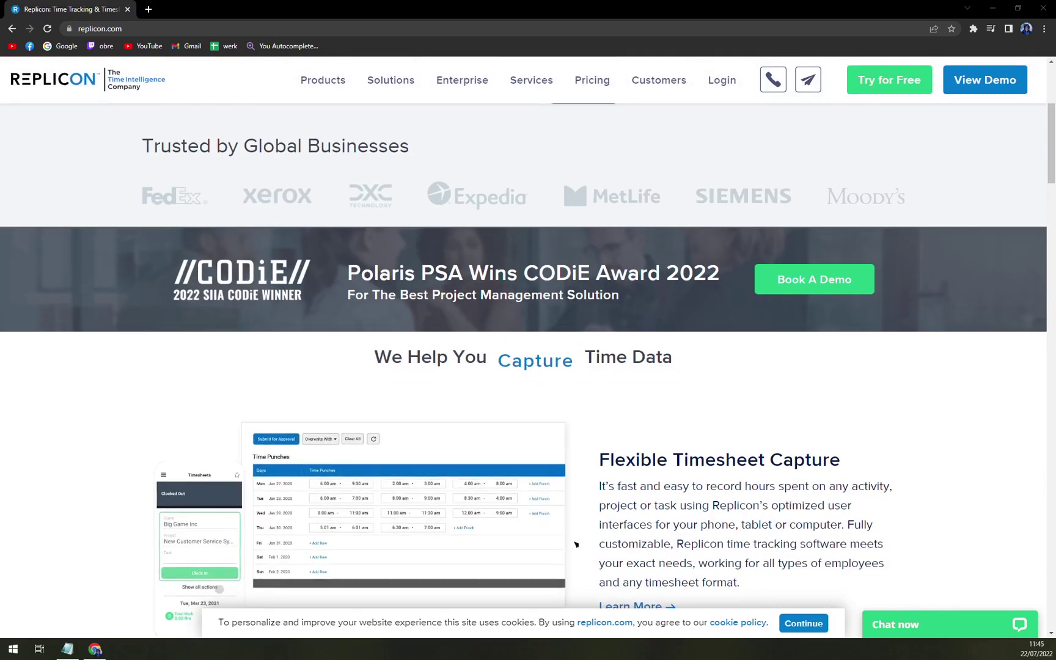
{"action": "scroll", "coordinate": [572, 545], "scroll_direction": "down", "scroll_amount": 1}
{"action": "scroll", "coordinate": [355, 490], "scroll_direction": "down", "scroll_amount": 3}
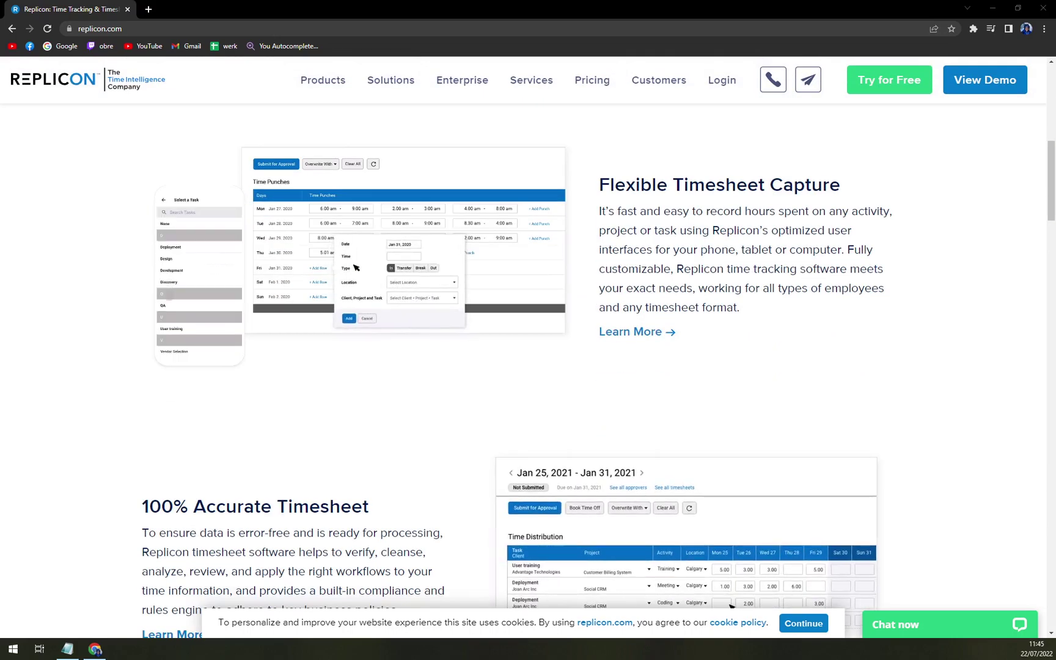
{"action": "scroll", "coordinate": [528, 371], "scroll_direction": "down", "scroll_amount": 1}
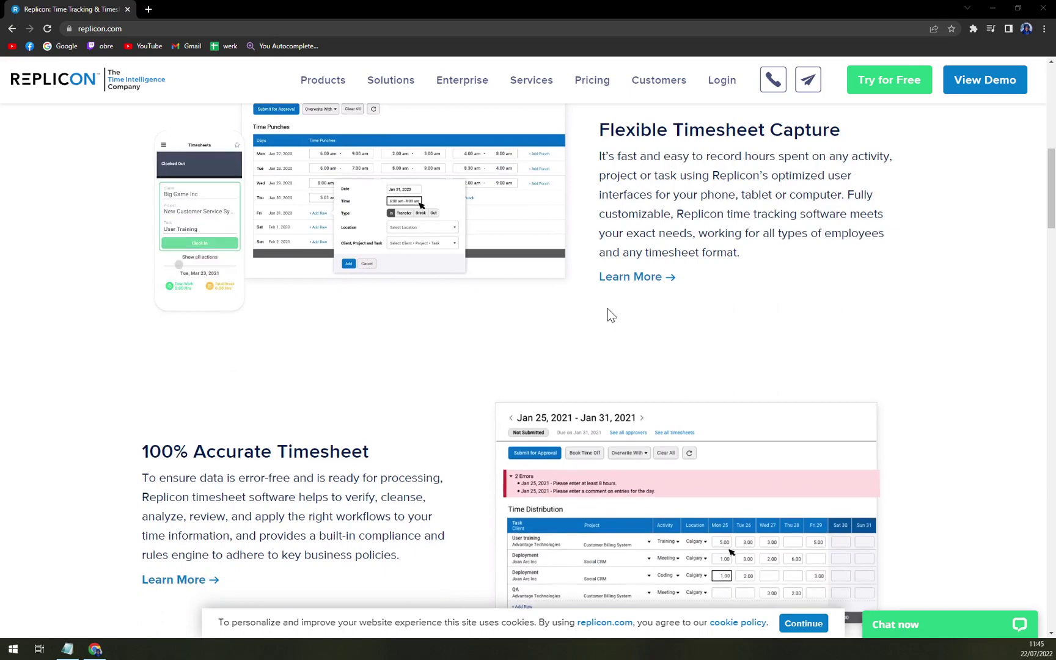
{"action": "scroll", "coordinate": [607, 310], "scroll_direction": "up", "scroll_amount": 2}
{"action": "scroll", "coordinate": [608, 310], "scroll_direction": "up", "scroll_amount": 5}
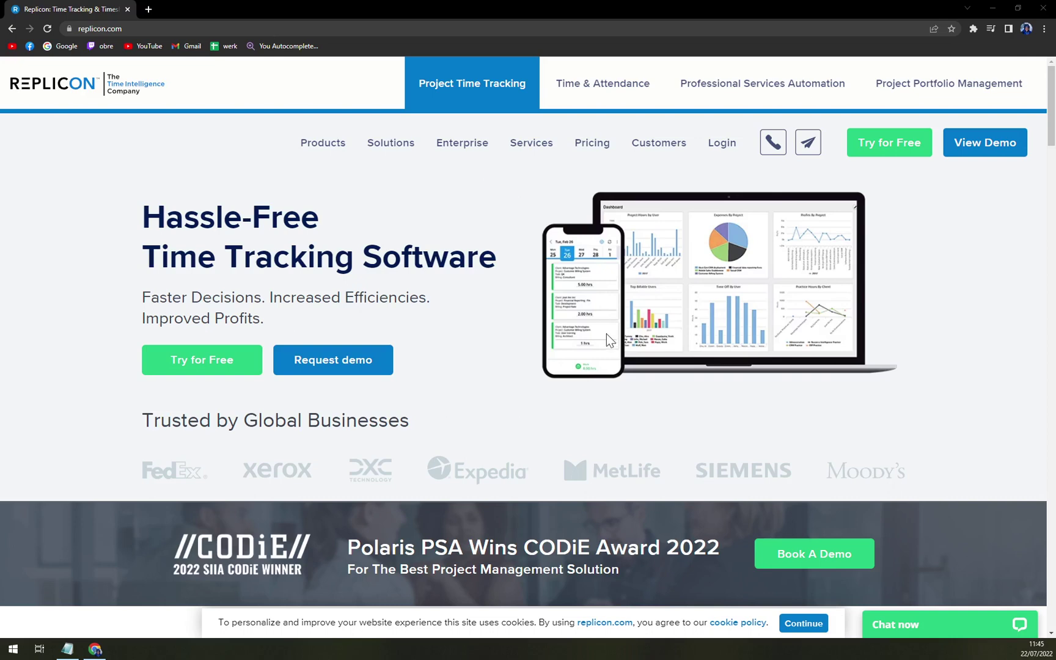
{"action": "scroll", "coordinate": [607, 333], "scroll_direction": "down", "scroll_amount": 1}
{"action": "scroll", "coordinate": [606, 333], "scroll_direction": "down", "scroll_amount": 2}
{"action": "scroll", "coordinate": [602, 346], "scroll_direction": "down", "scroll_amount": 1}
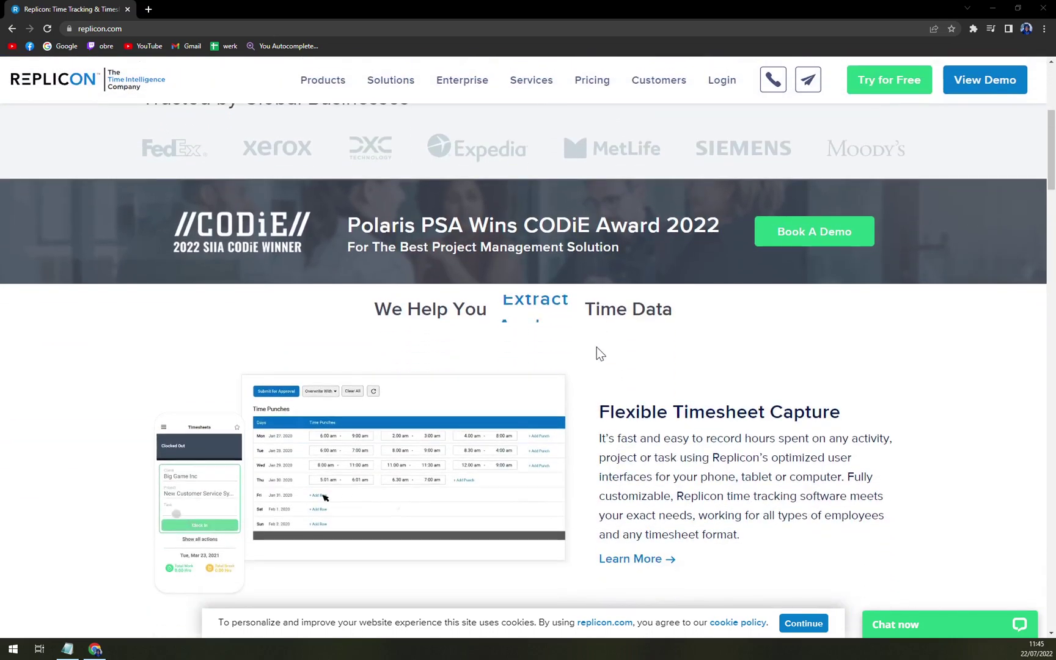
{"action": "scroll", "coordinate": [595, 355], "scroll_direction": "down", "scroll_amount": 1}
{"action": "scroll", "coordinate": [591, 363], "scroll_direction": "down", "scroll_amount": 1}
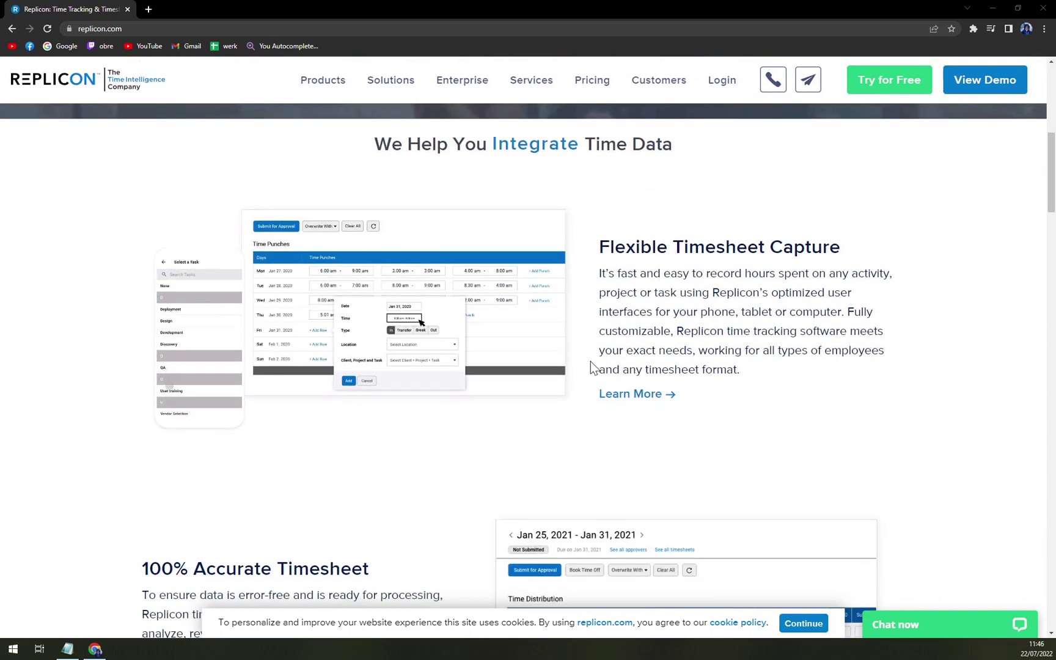
{"action": "scroll", "coordinate": [591, 363], "scroll_direction": "down", "scroll_amount": 2}
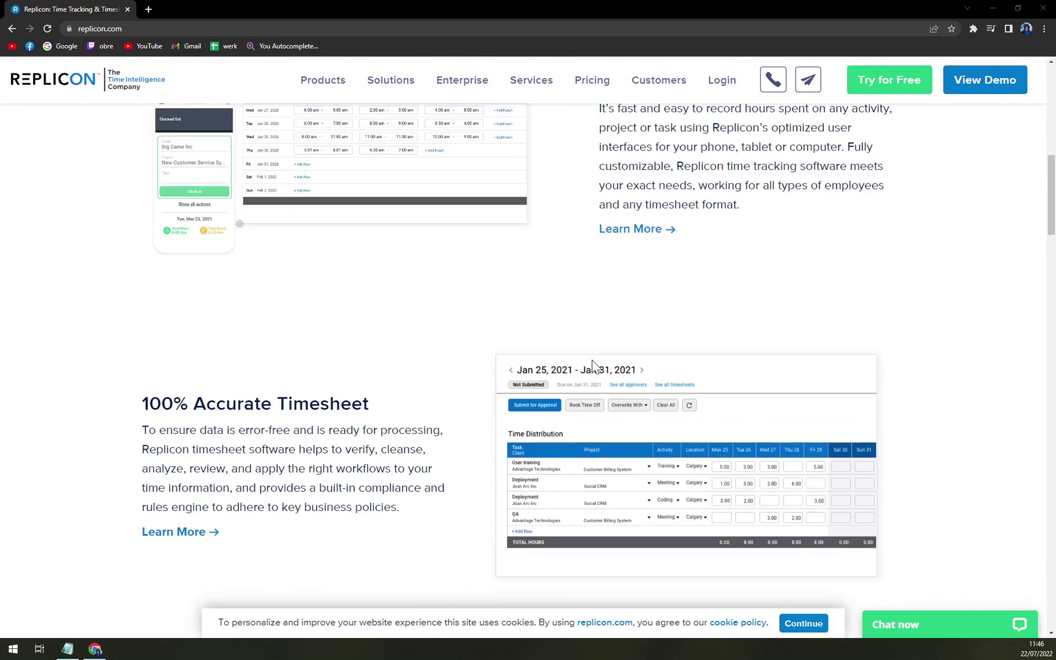
{"action": "scroll", "coordinate": [592, 365], "scroll_direction": "down", "scroll_amount": 2}
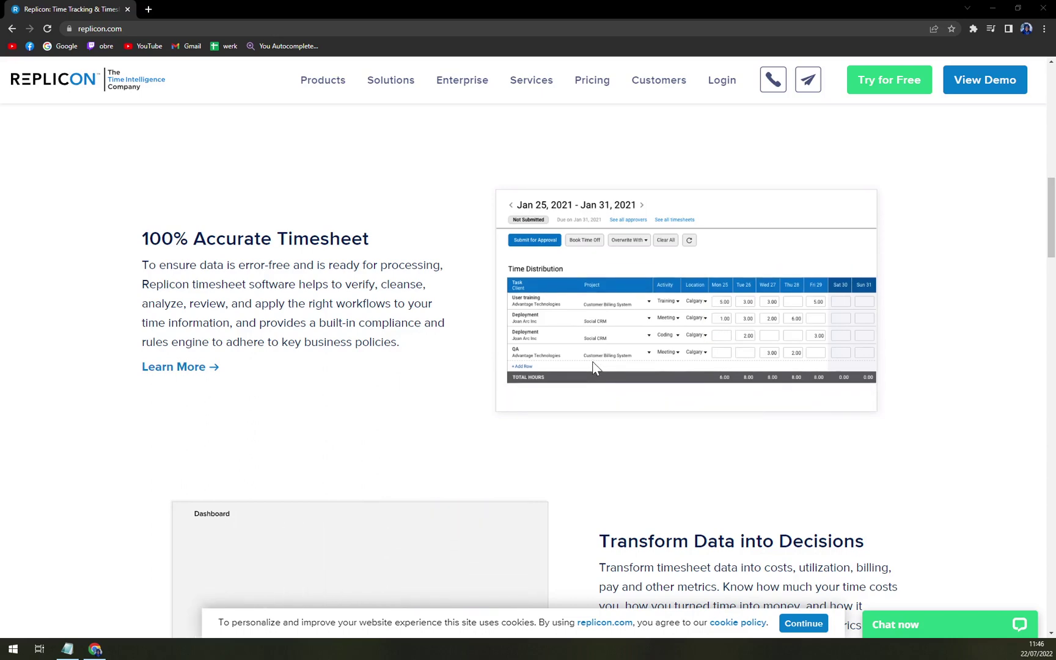
{"action": "scroll", "coordinate": [589, 363], "scroll_direction": "down", "scroll_amount": 1}
{"action": "scroll", "coordinate": [589, 363], "scroll_direction": "down", "scroll_amount": 1}
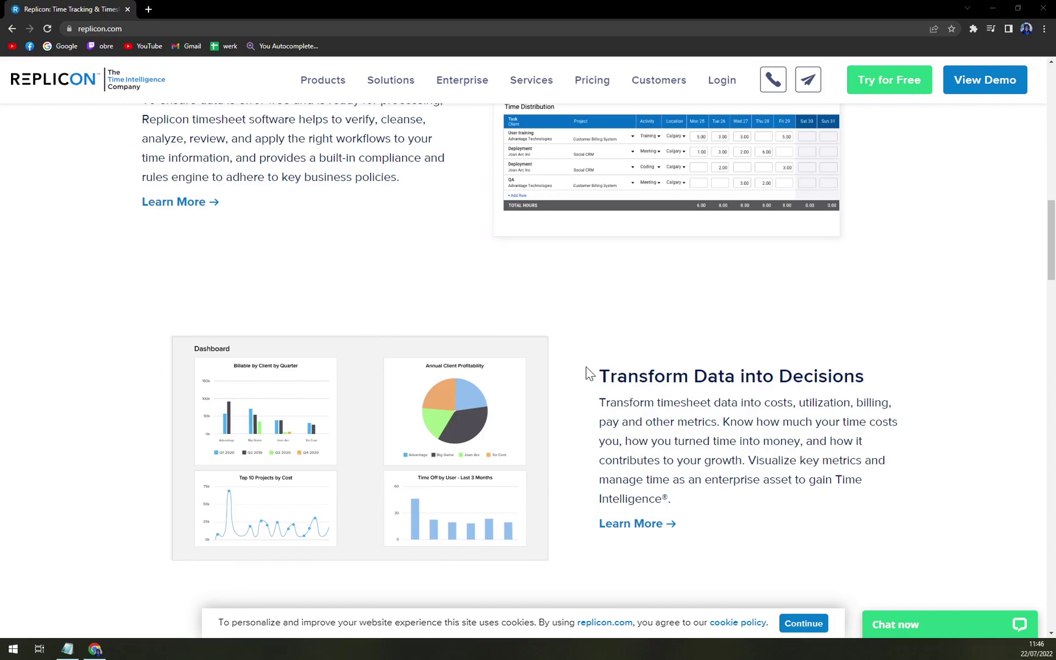
{"action": "scroll", "coordinate": [585, 373], "scroll_direction": "down", "scroll_amount": 3}
{"action": "scroll", "coordinate": [584, 371], "scroll_direction": "up", "scroll_amount": 8}
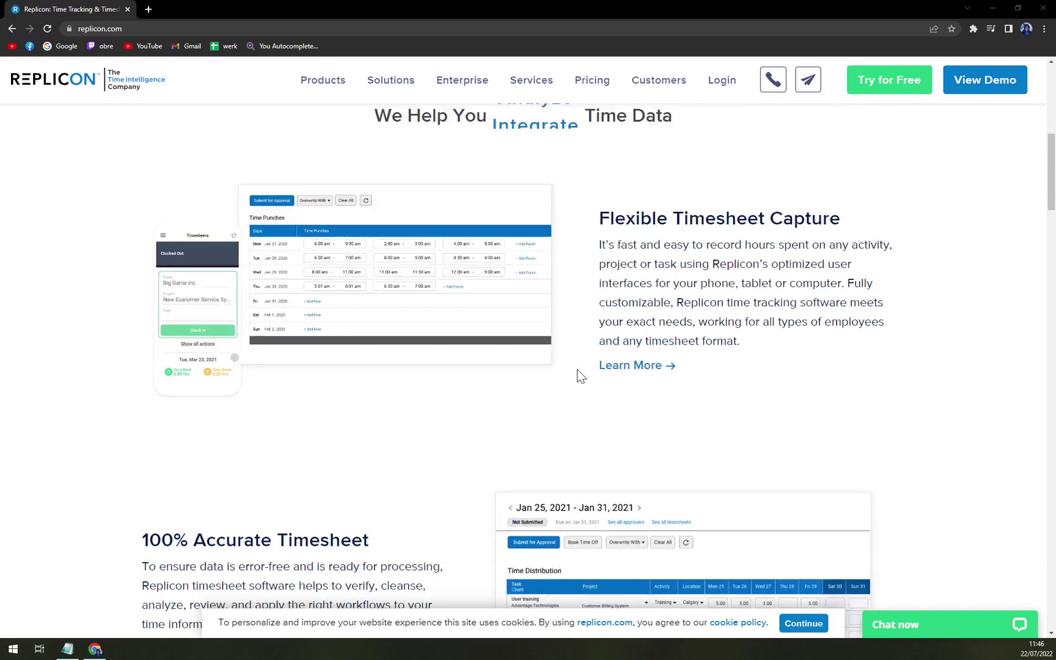
{"action": "scroll", "coordinate": [578, 371], "scroll_direction": "up", "scroll_amount": 5}
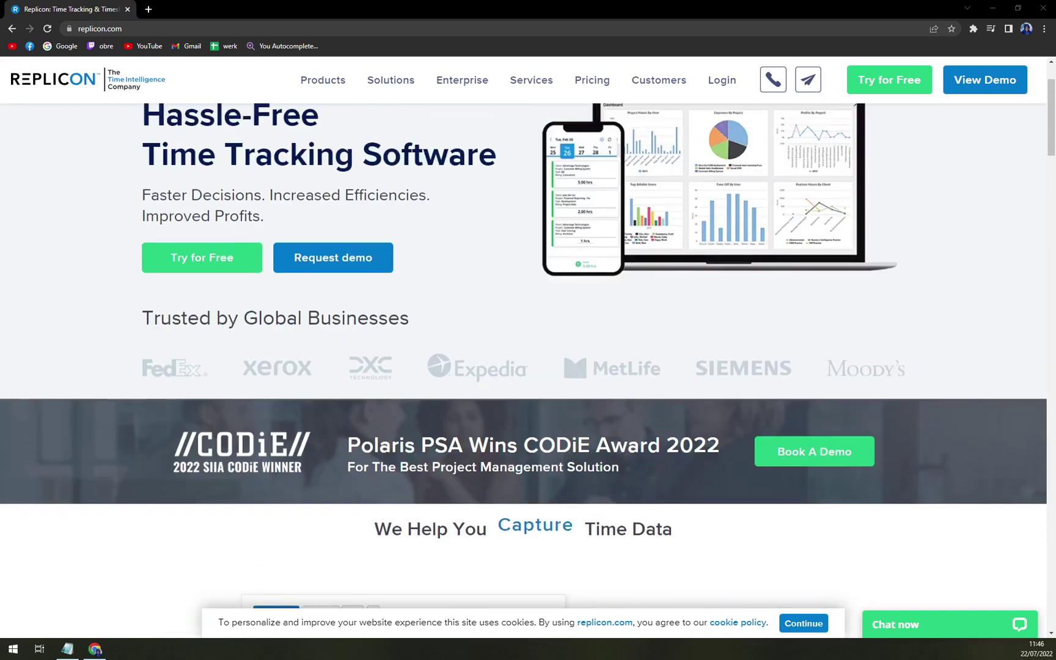
{"action": "scroll", "coordinate": [412, 441], "scroll_direction": "up", "scroll_amount": 2}
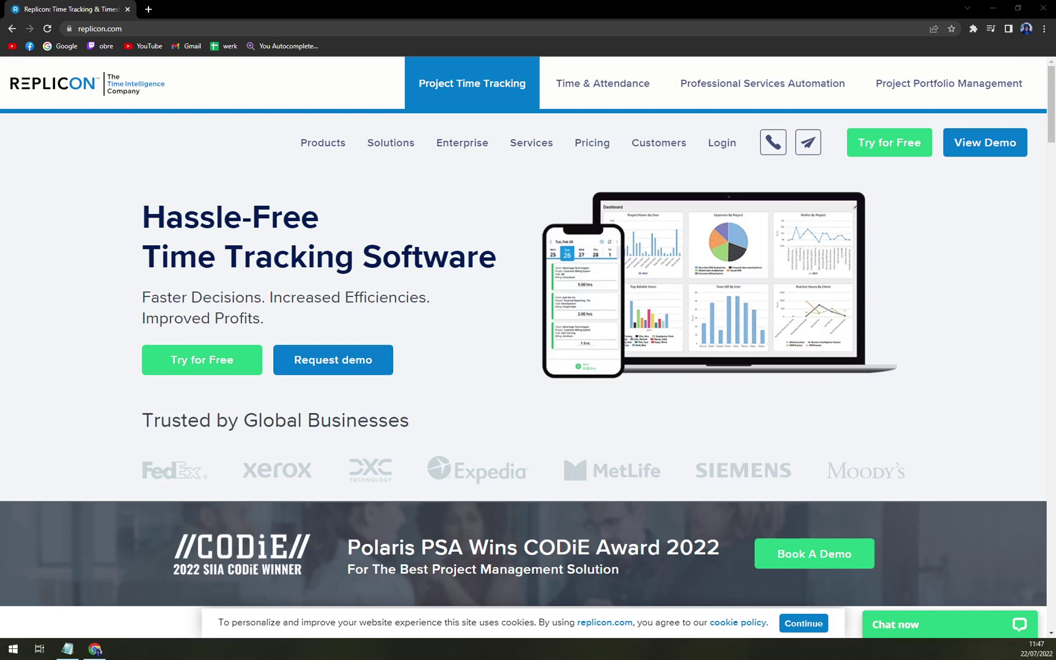
- Bring the homepage back to the top, showing the Hassle-Free Time Tracking hero
{"action": "double_click", "coordinate": [298, 3]}
- Open Project Time Tracking pricing and switch the table to By Segment, then back to By Product
{"action": "left_click", "coordinate": [584, 146]}
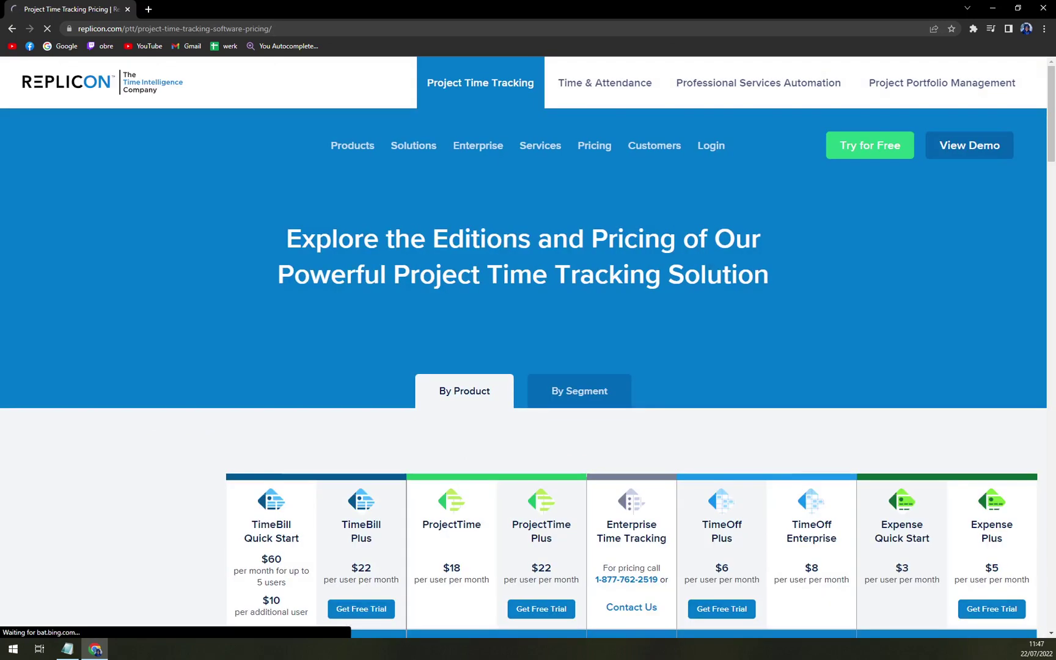
{"action": "scroll", "coordinate": [490, 231], "scroll_direction": "down", "scroll_amount": 3}
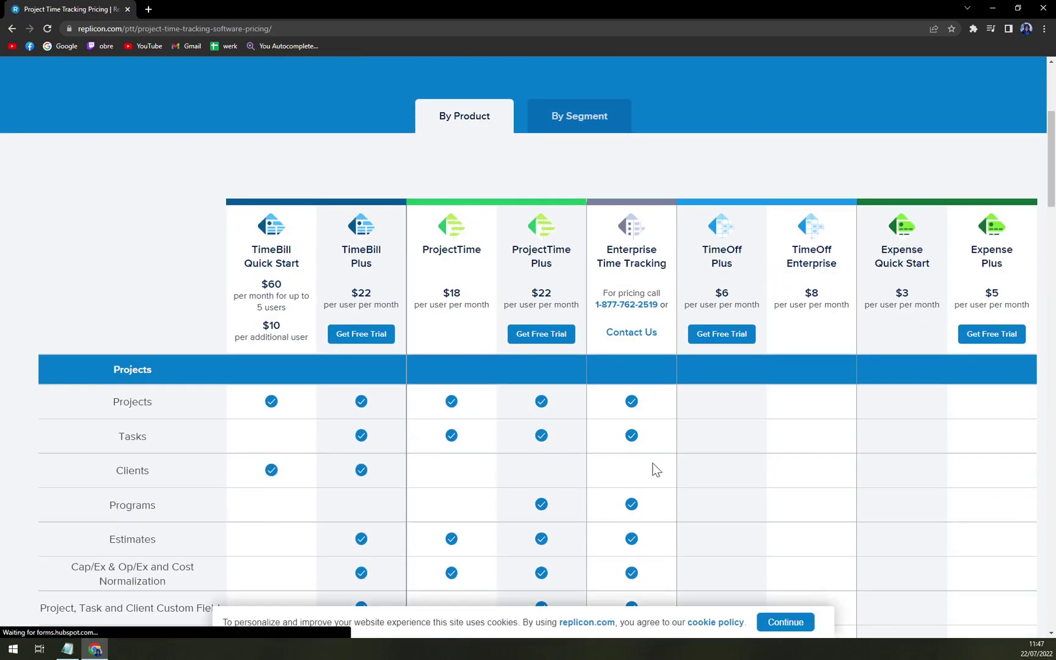
{"action": "left_click", "coordinate": [549, 134]}
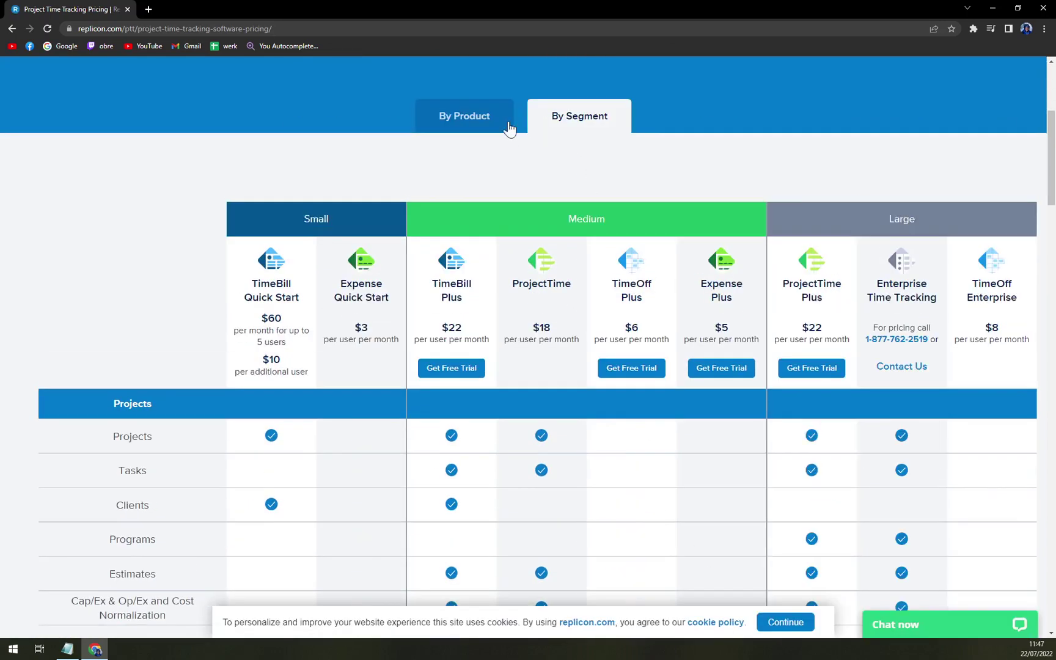
{"action": "left_click", "coordinate": [464, 126]}
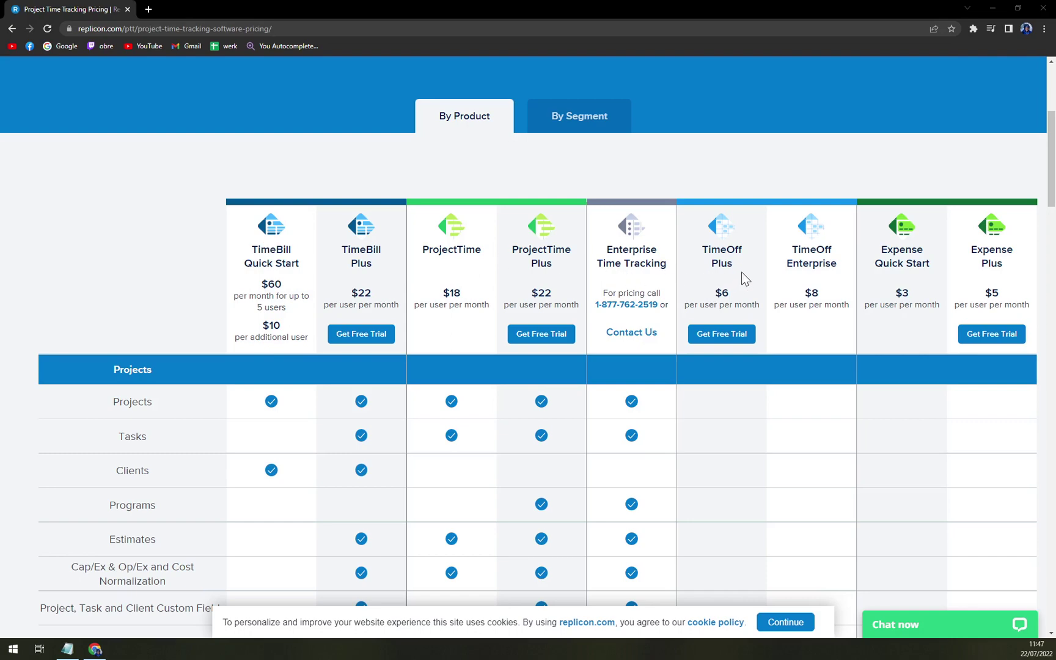
{"action": "scroll", "coordinate": [920, 273], "scroll_direction": "down", "scroll_amount": 2}
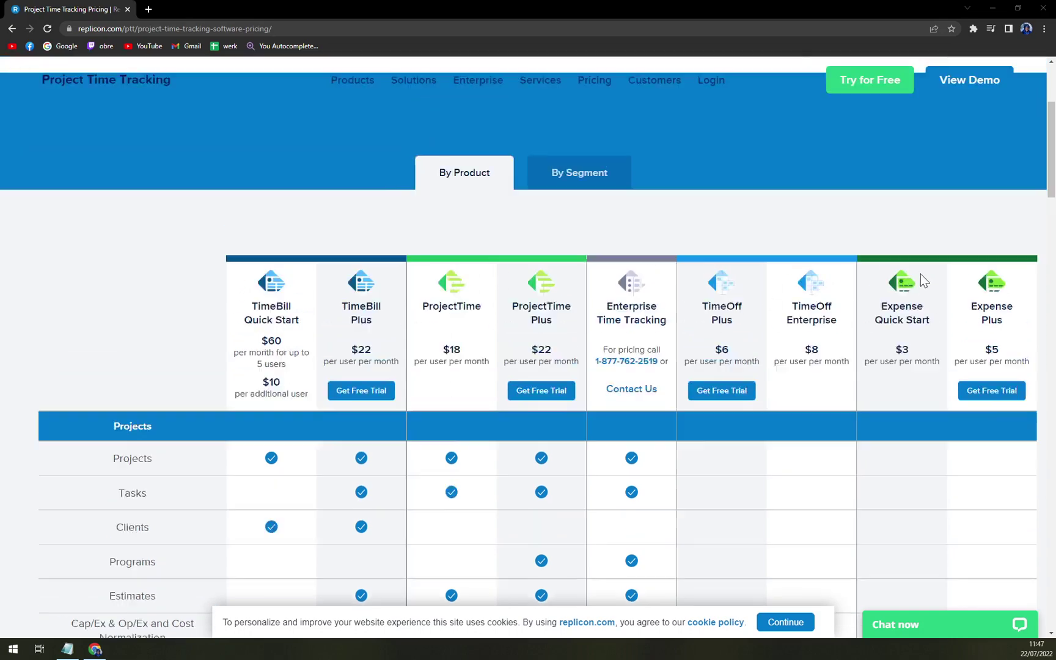
{"action": "scroll", "coordinate": [920, 274], "scroll_direction": "down", "scroll_amount": 3}
{"action": "scroll", "coordinate": [919, 285], "scroll_direction": "down", "scroll_amount": 4}
{"action": "scroll", "coordinate": [907, 315], "scroll_direction": "down", "scroll_amount": 4}
{"action": "scroll", "coordinate": [908, 315], "scroll_direction": "down", "scroll_amount": 2}
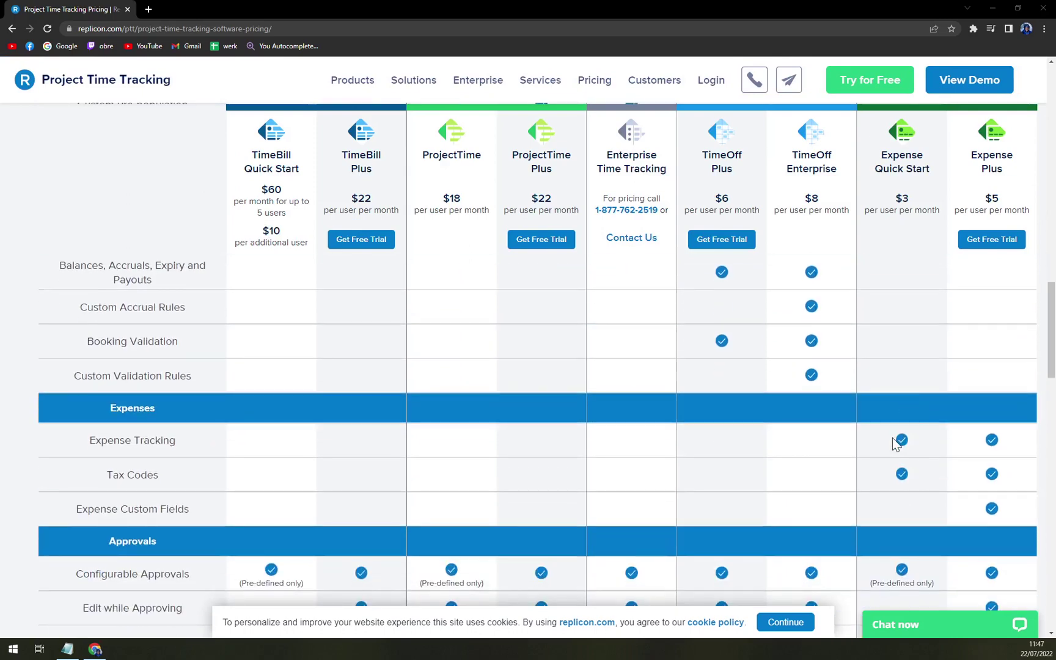
{"action": "triple_click", "coordinate": [937, 471]}
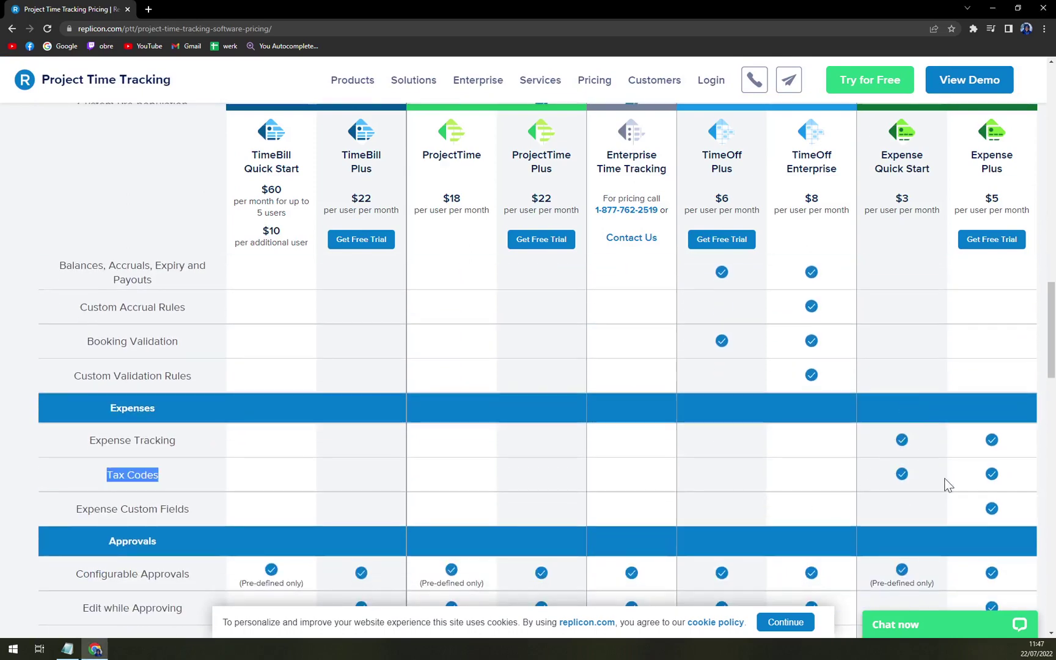
{"action": "scroll", "coordinate": [934, 466], "scroll_direction": "down", "scroll_amount": 1}
{"action": "scroll", "coordinate": [888, 368], "scroll_direction": "up", "scroll_amount": 5}
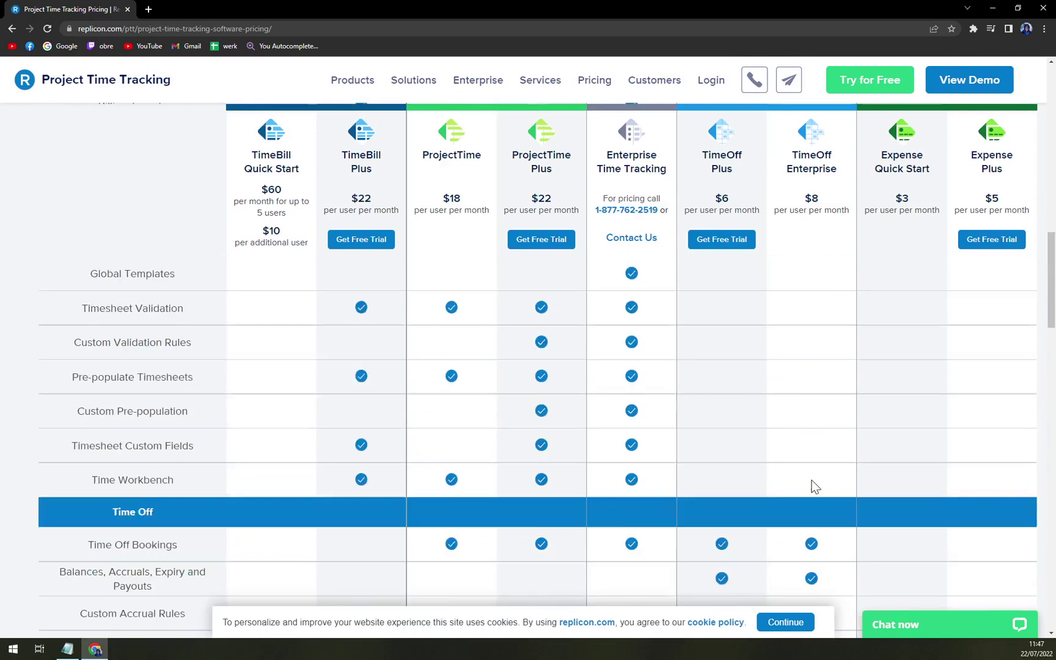
{"action": "scroll", "coordinate": [813, 483], "scroll_direction": "up", "scroll_amount": 5}
{"action": "scroll", "coordinate": [771, 514], "scroll_direction": "up", "scroll_amount": 5}
{"action": "scroll", "coordinate": [771, 514], "scroll_direction": "down", "scroll_amount": 3}
{"action": "scroll", "coordinate": [642, 471], "scroll_direction": "up", "scroll_amount": 1}
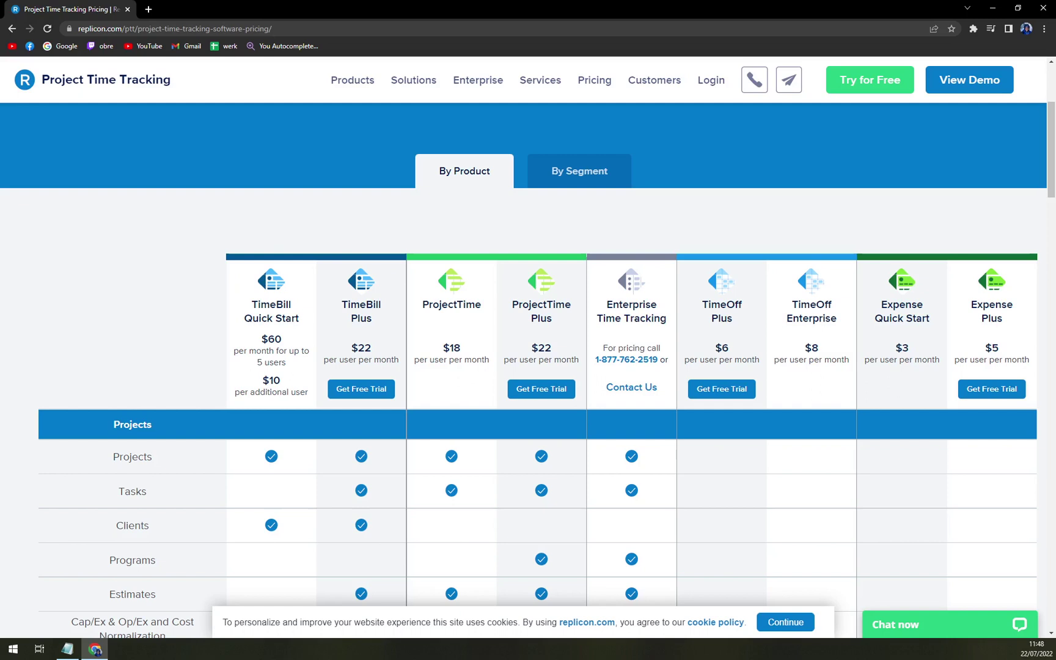
{"action": "left_click", "coordinate": [978, 388]}
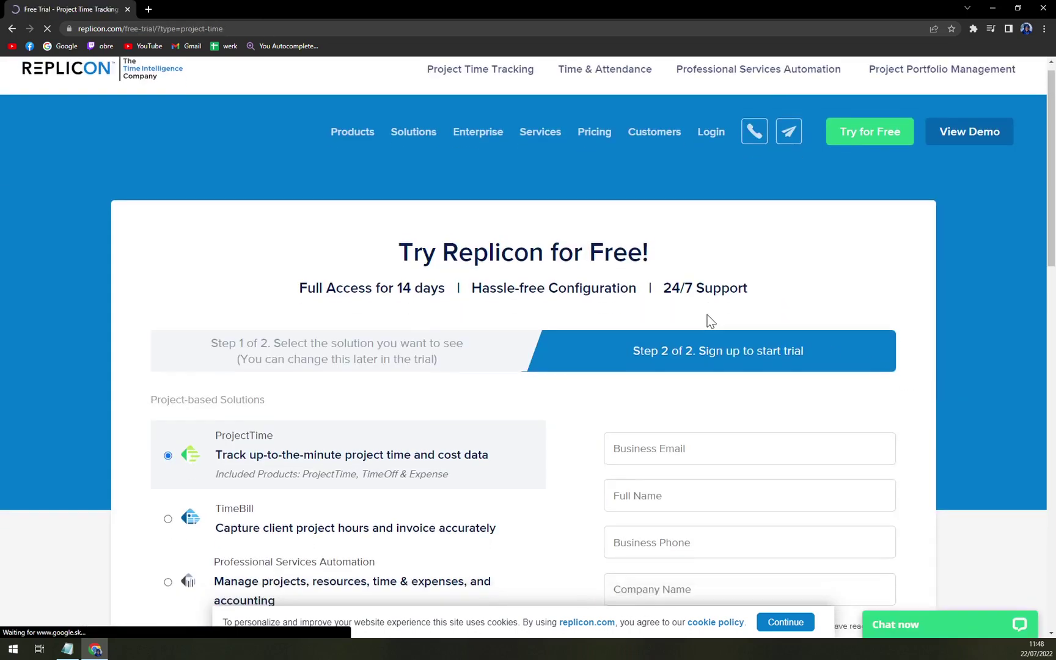
{"action": "scroll", "coordinate": [707, 318], "scroll_direction": "down", "scroll_amount": 2}
{"action": "scroll", "coordinate": [474, 308], "scroll_direction": "down", "scroll_amount": 2}
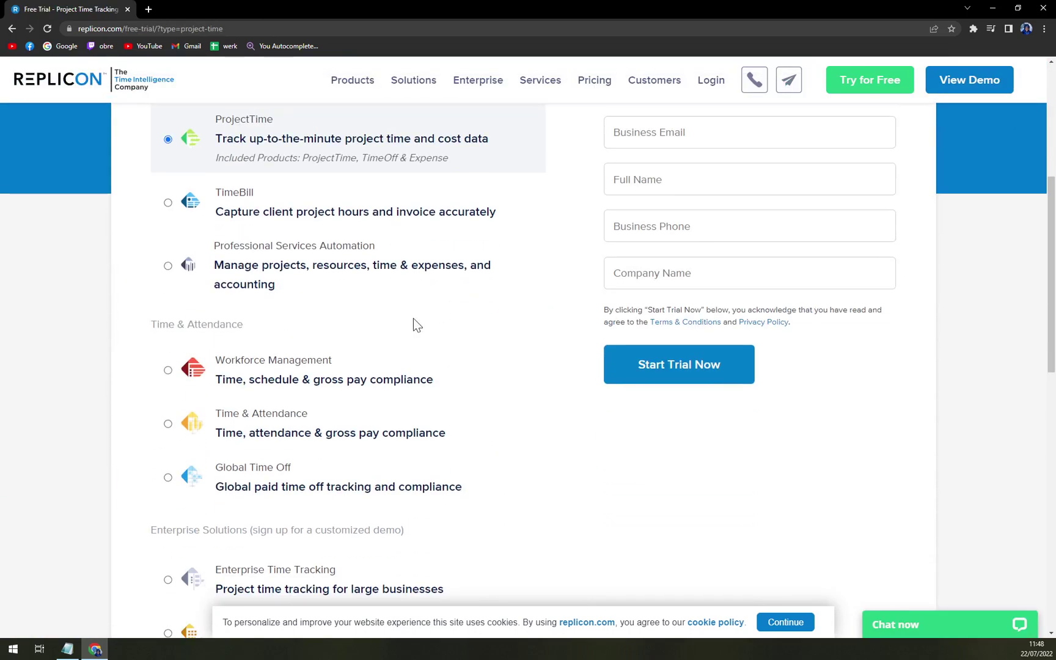
{"action": "scroll", "coordinate": [596, 326], "scroll_direction": "up", "scroll_amount": 1}
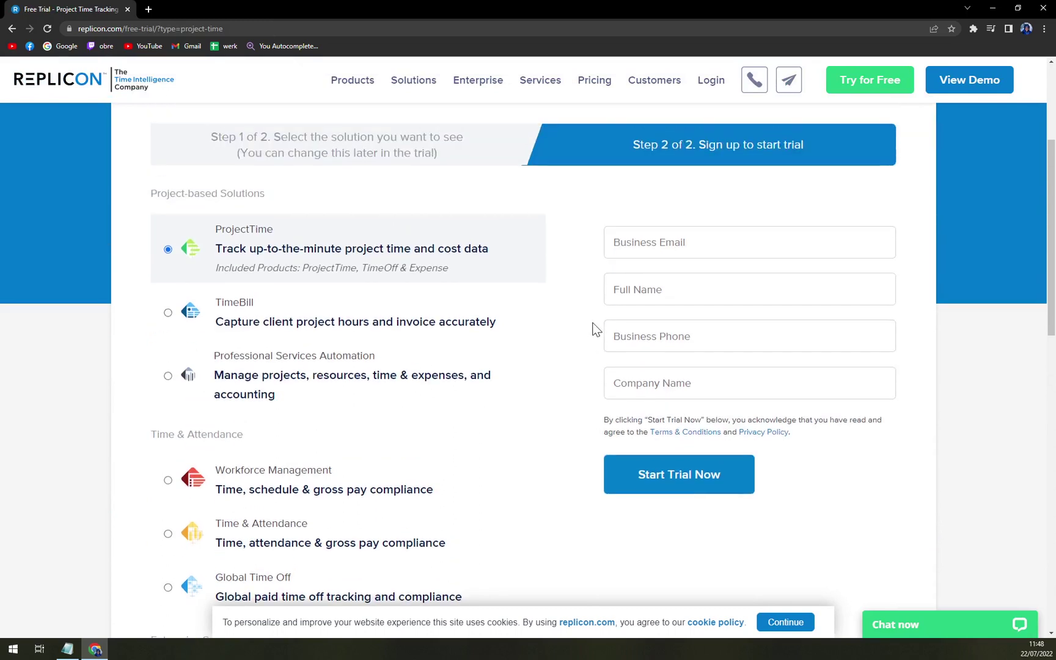
{"action": "left_click", "coordinate": [170, 328]}
{"action": "left_click", "coordinate": [189, 265]}
{"action": "scroll", "coordinate": [220, 296], "scroll_direction": "down", "scroll_amount": 1}
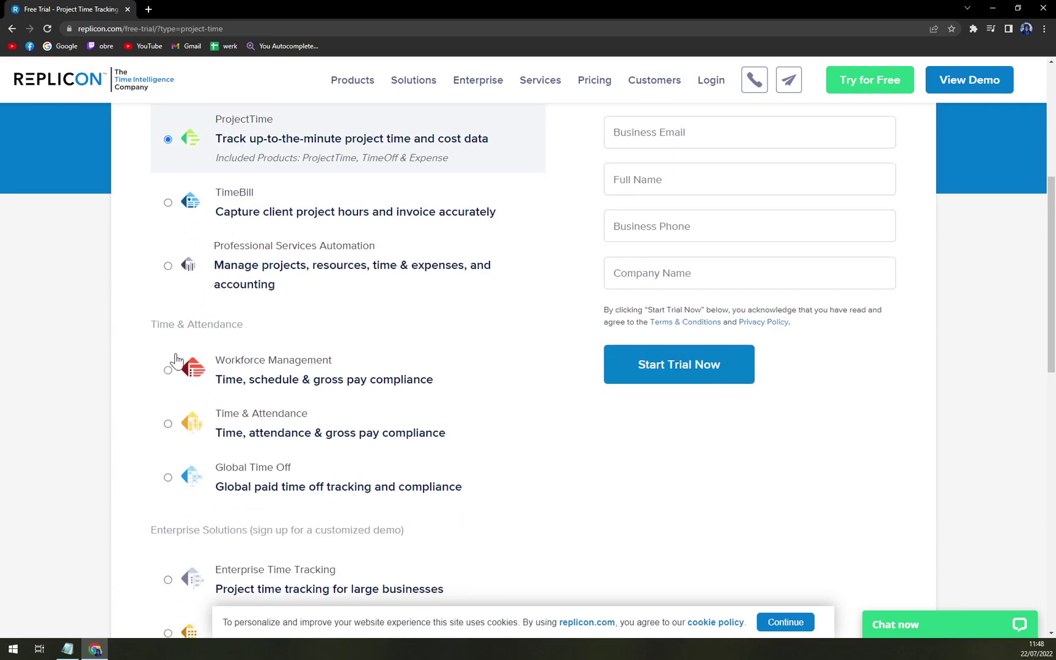
{"action": "scroll", "coordinate": [244, 375], "scroll_direction": "down", "scroll_amount": 1}
{"action": "scroll", "coordinate": [245, 375], "scroll_direction": "down", "scroll_amount": 2}
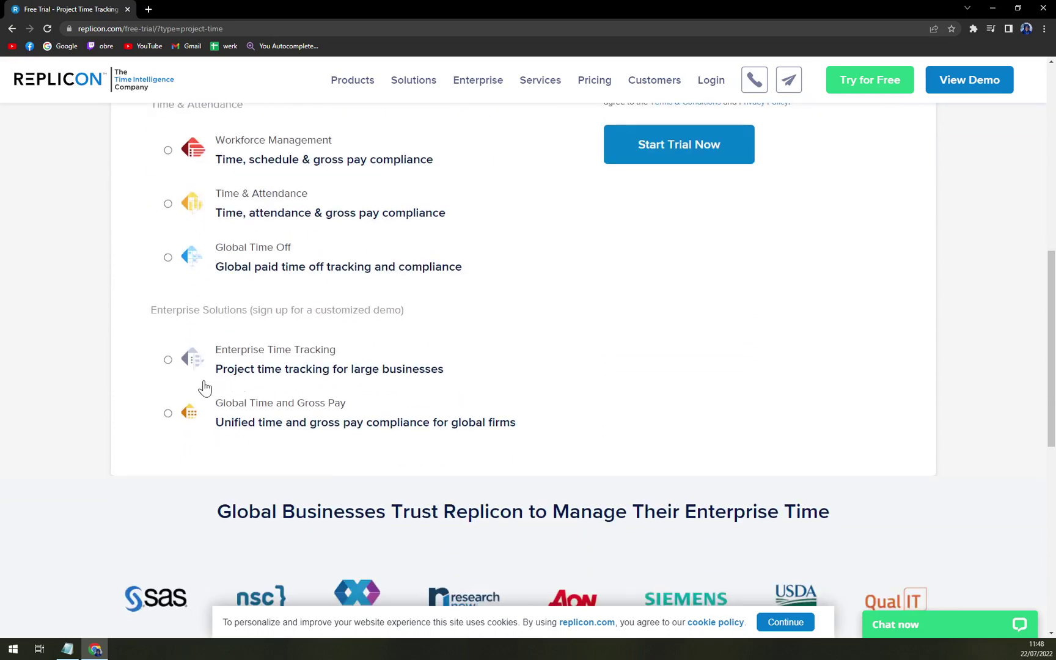
{"action": "scroll", "coordinate": [239, 382], "scroll_direction": "up", "scroll_amount": 3}
{"action": "scroll", "coordinate": [225, 435], "scroll_direction": "down", "scroll_amount": 3}
{"action": "scroll", "coordinate": [252, 419], "scroll_direction": "up", "scroll_amount": 4}
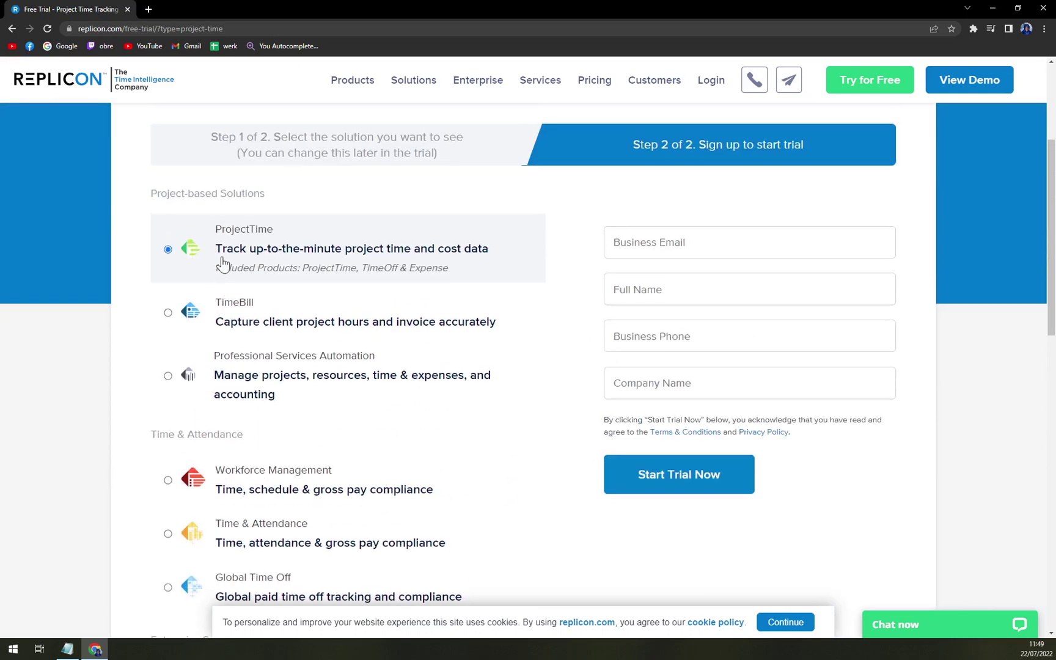
- Enter the business email, full name, business phone and company name MKTutorials
{"action": "left_click", "coordinate": [660, 243]}
{"action": "key", "text": "Tab"}
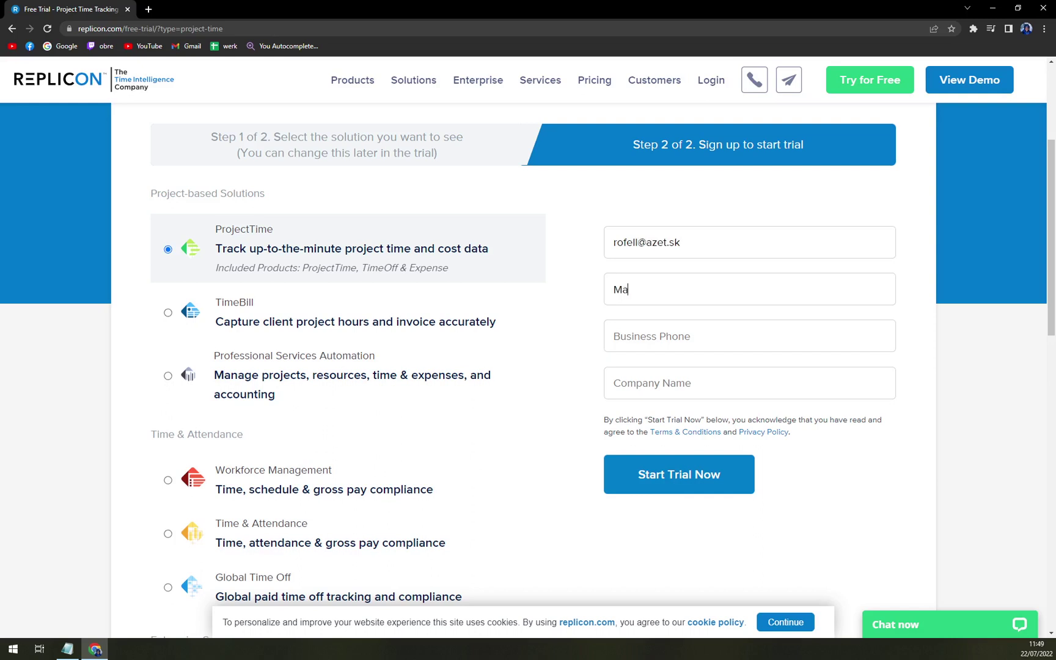
{"action": "key", "text": "Tab"}
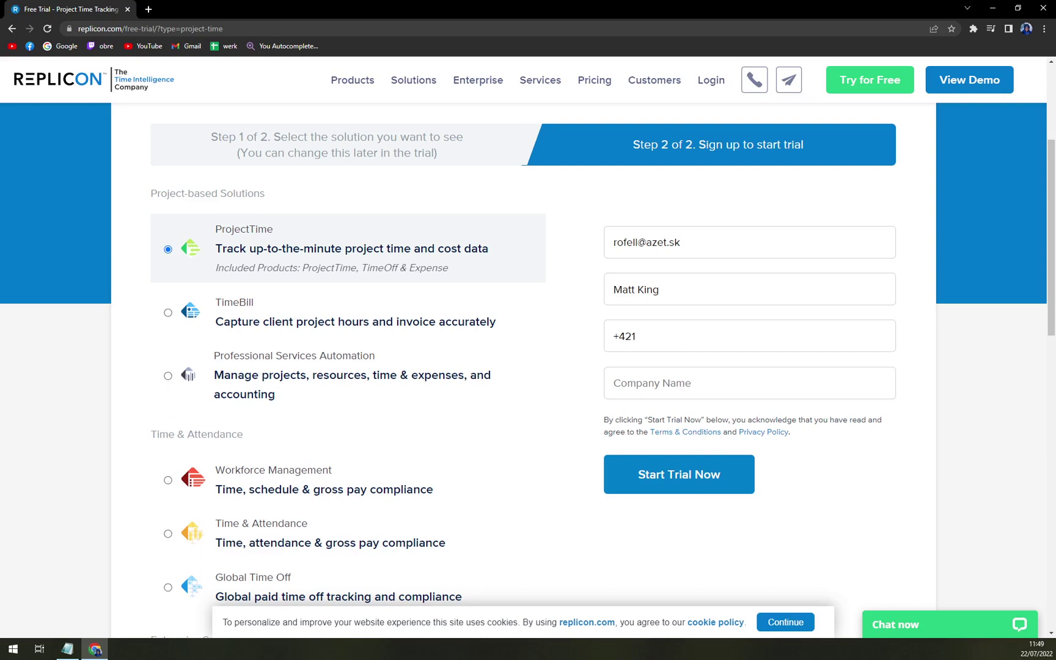
{"action": "key", "text": "Tab"}
{"action": "type", "text": "MKTutor"}
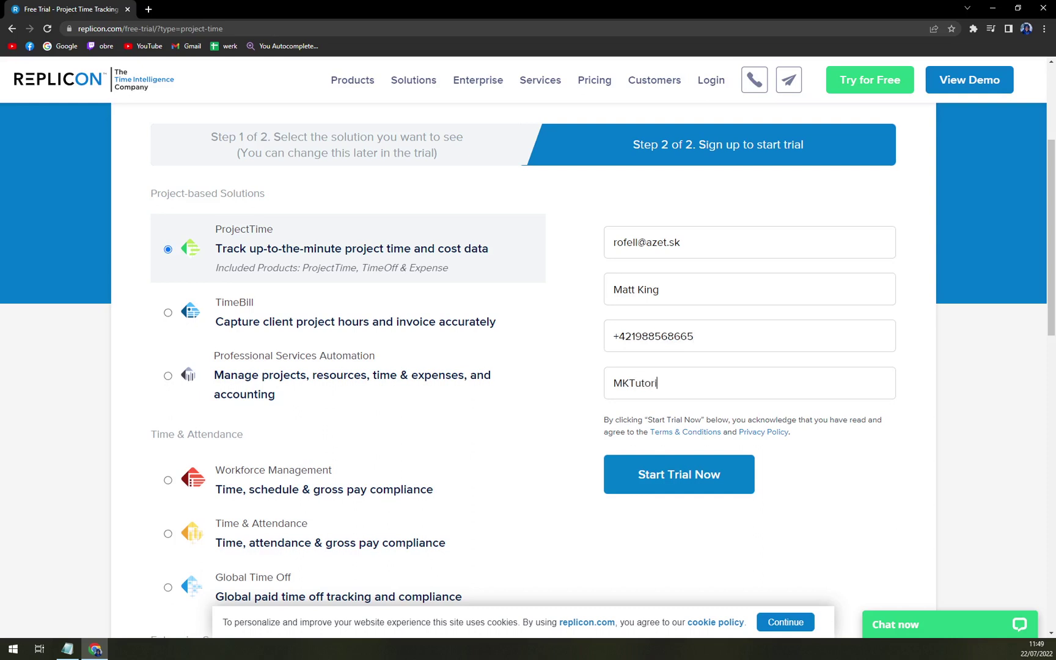
{"action": "type", "text": "ials"}
{"action": "left_click", "coordinate": [823, 505]}
- Start the ProjectTime free trial with the entered signup details
{"action": "left_click", "coordinate": [640, 487]}
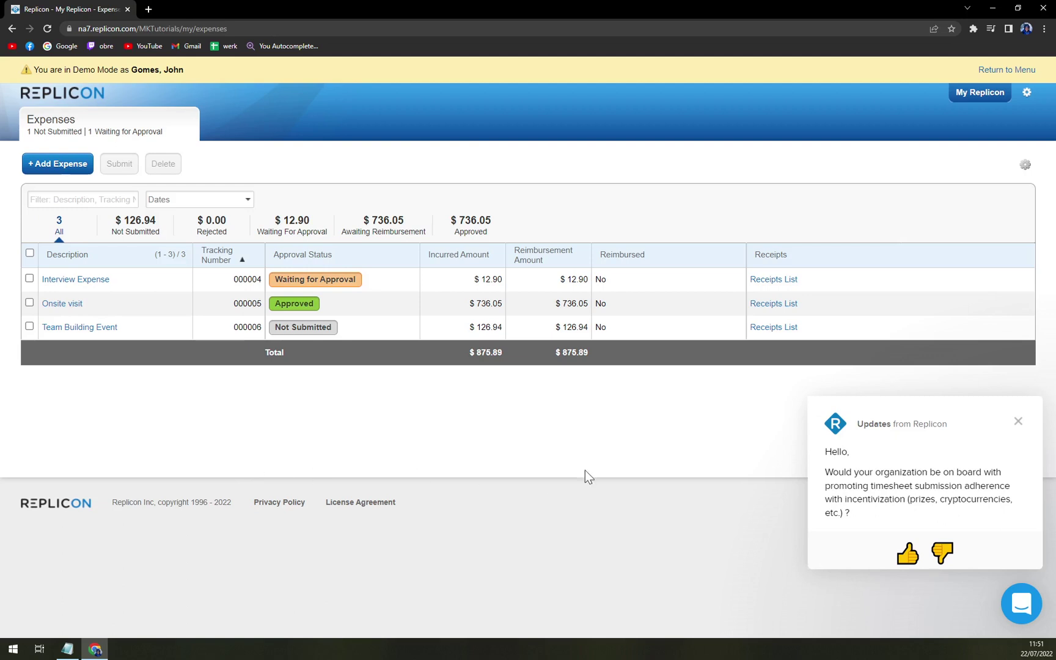
{"action": "left_click", "coordinate": [1018, 422]}
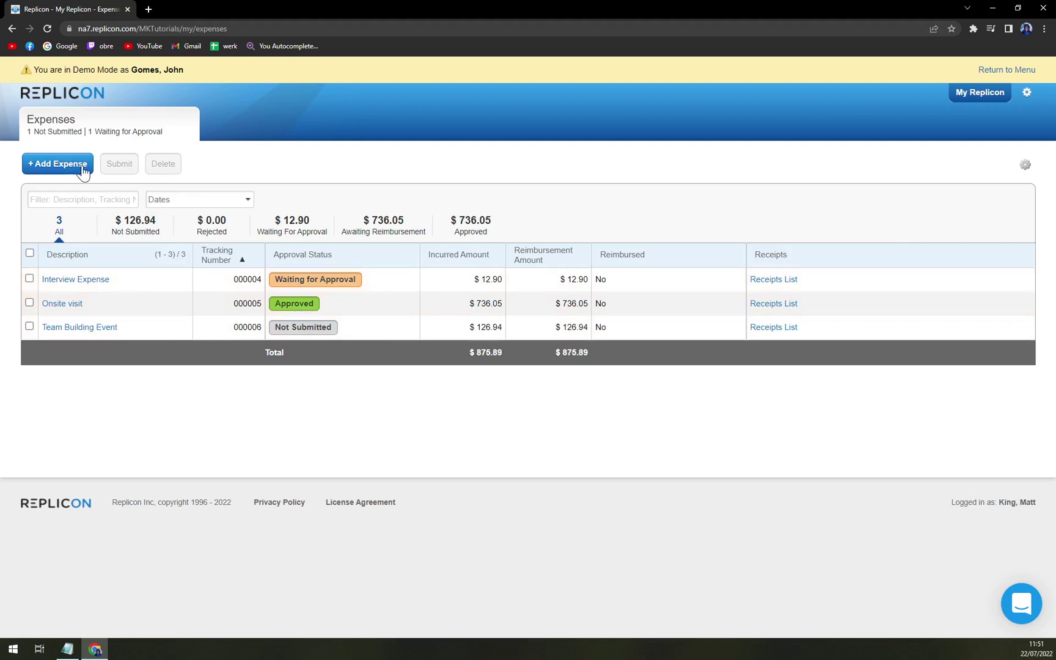
{"action": "left_click", "coordinate": [83, 171]}
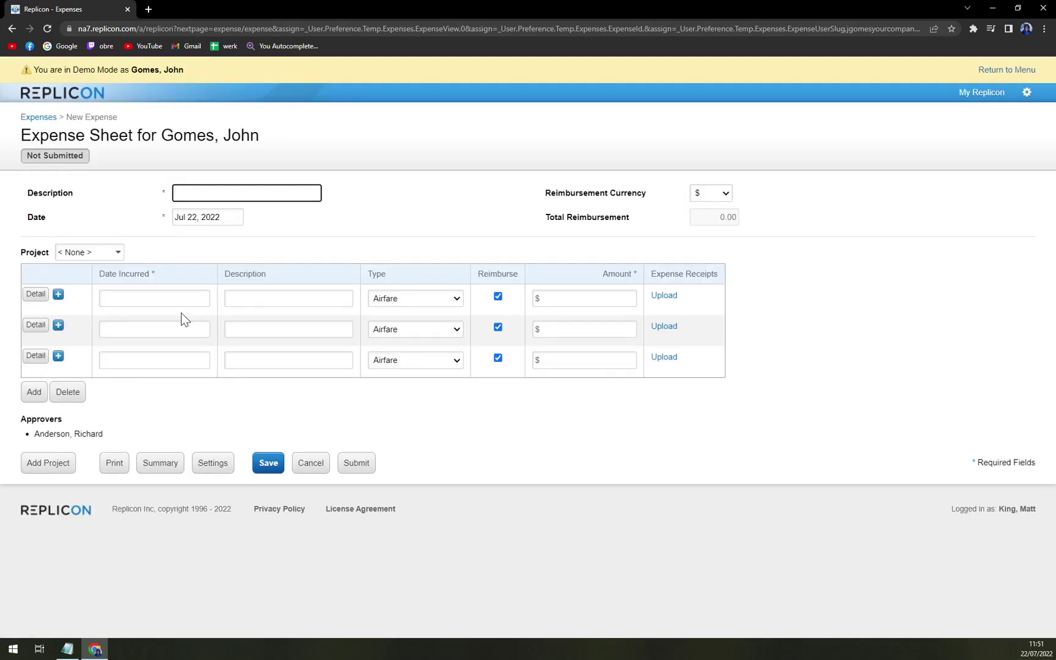
- Date the first expense line Jul 22, describe it Gas Money, and set type Car Rental
{"action": "left_click", "coordinate": [169, 299]}
{"action": "left_click", "coordinate": [189, 245]}
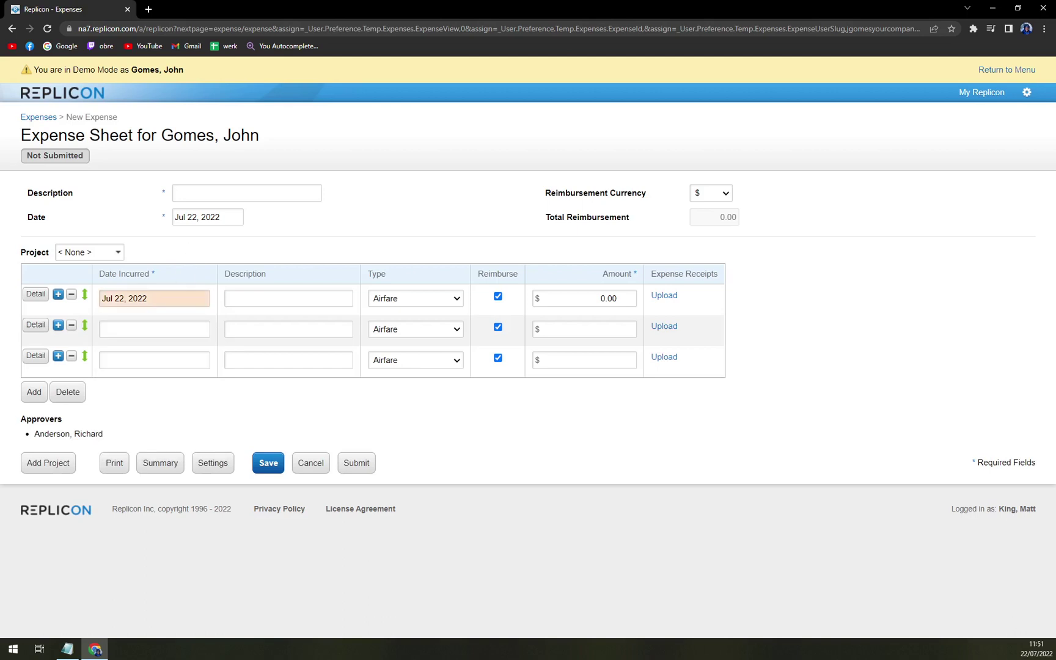
{"action": "left_click", "coordinate": [248, 298]}
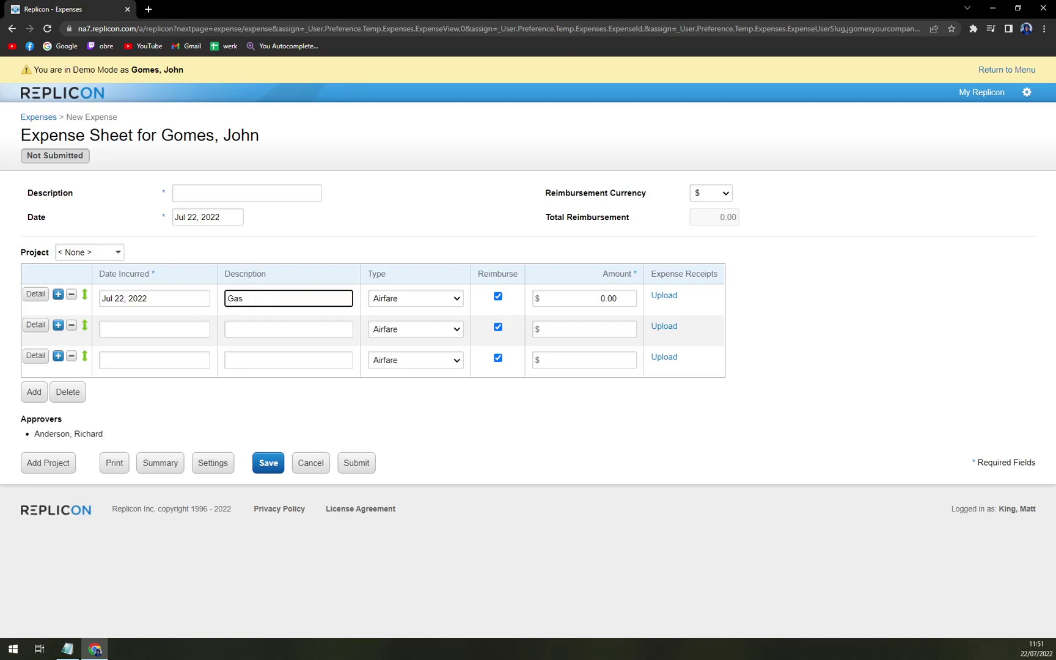
{"action": "type", "text": "y"}
{"action": "key", "text": "Tab"}
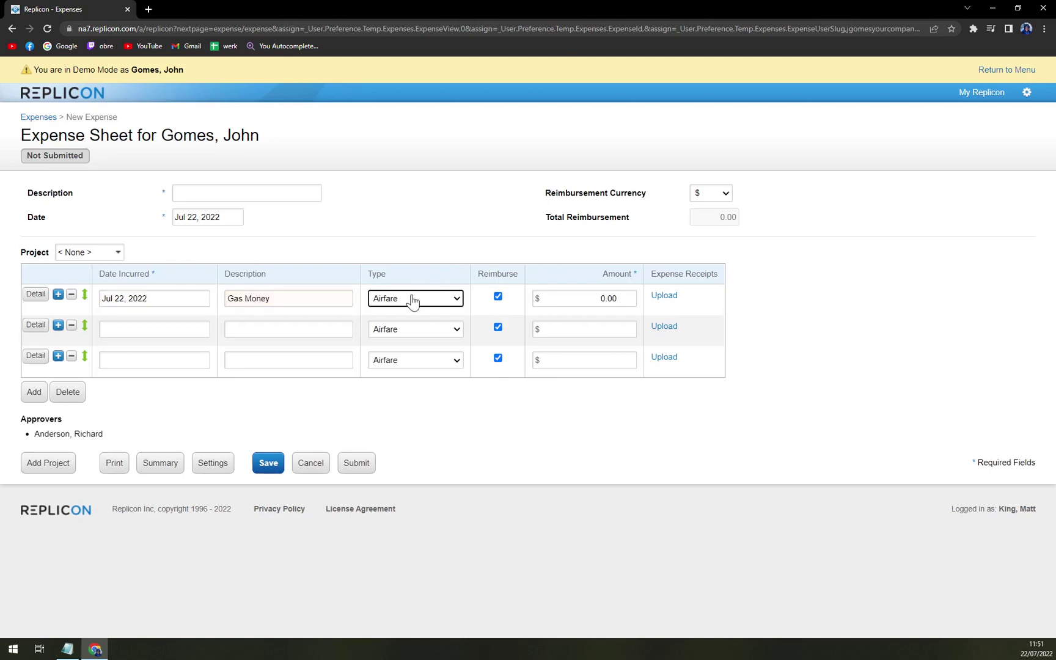
{"action": "left_click", "coordinate": [412, 298]}
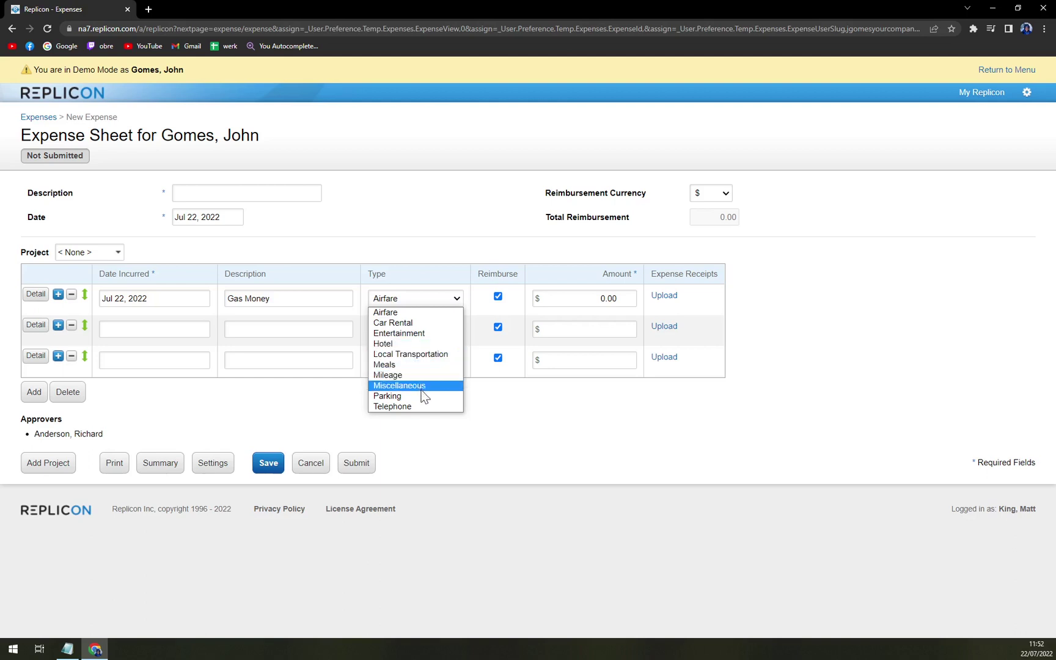
{"action": "left_click", "coordinate": [411, 323]}
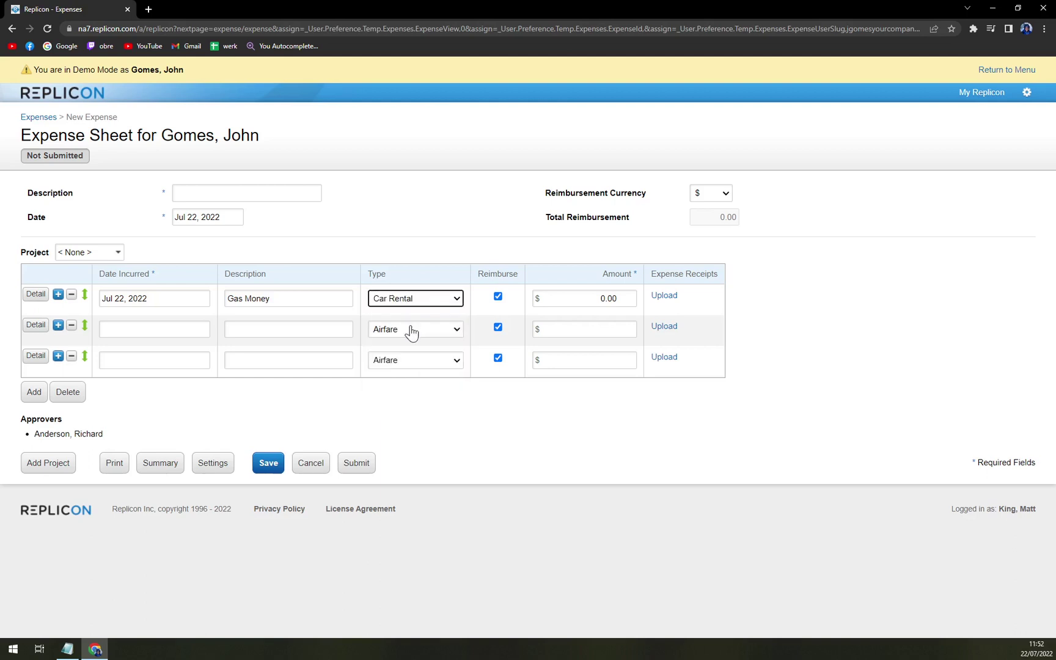
- Enter 50.00 as the first line's amount and start its receipt upload
{"action": "key", "text": "shift+Tab"}
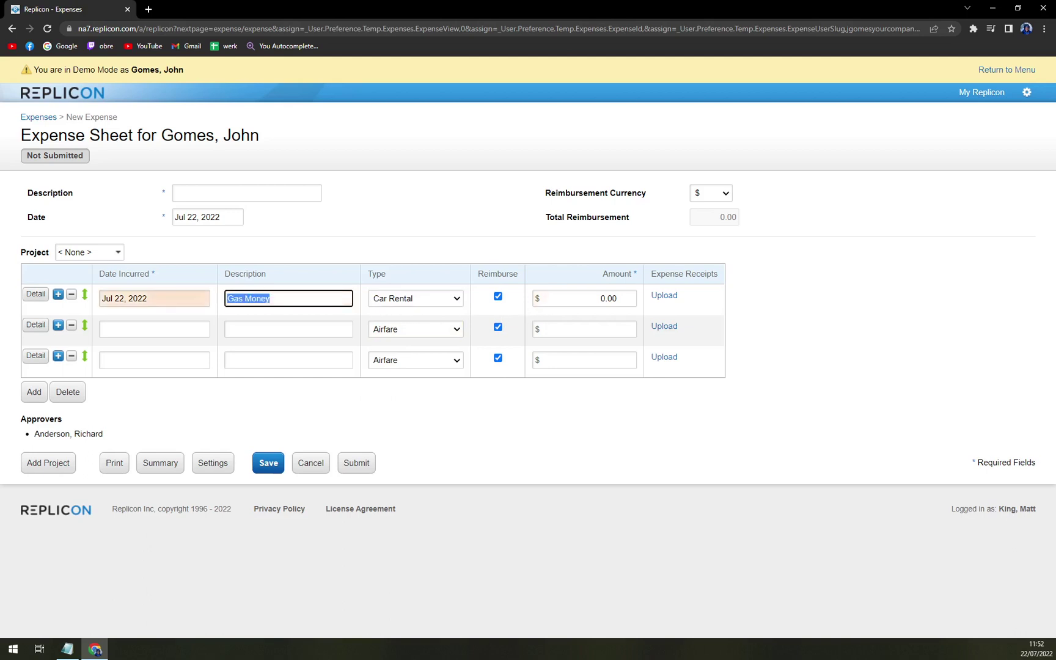
{"action": "left_click", "coordinate": [422, 221]}
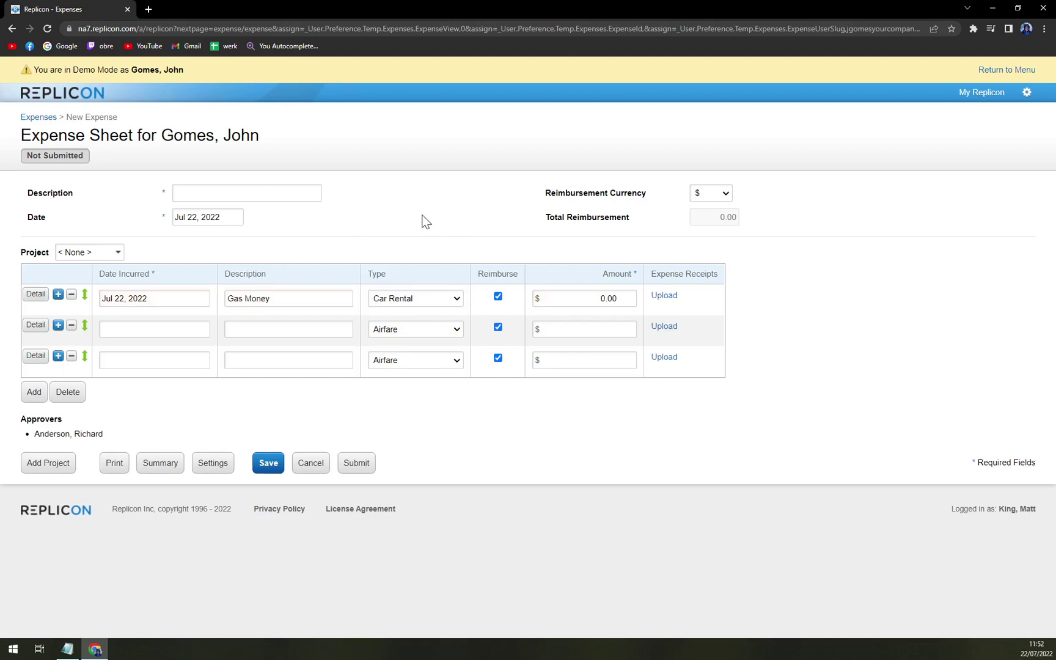
{"action": "left_click", "coordinate": [606, 298]}
{"action": "type", "text": "50"}
{"action": "left_click", "coordinate": [781, 312]}
{"action": "left_click", "coordinate": [664, 296]}
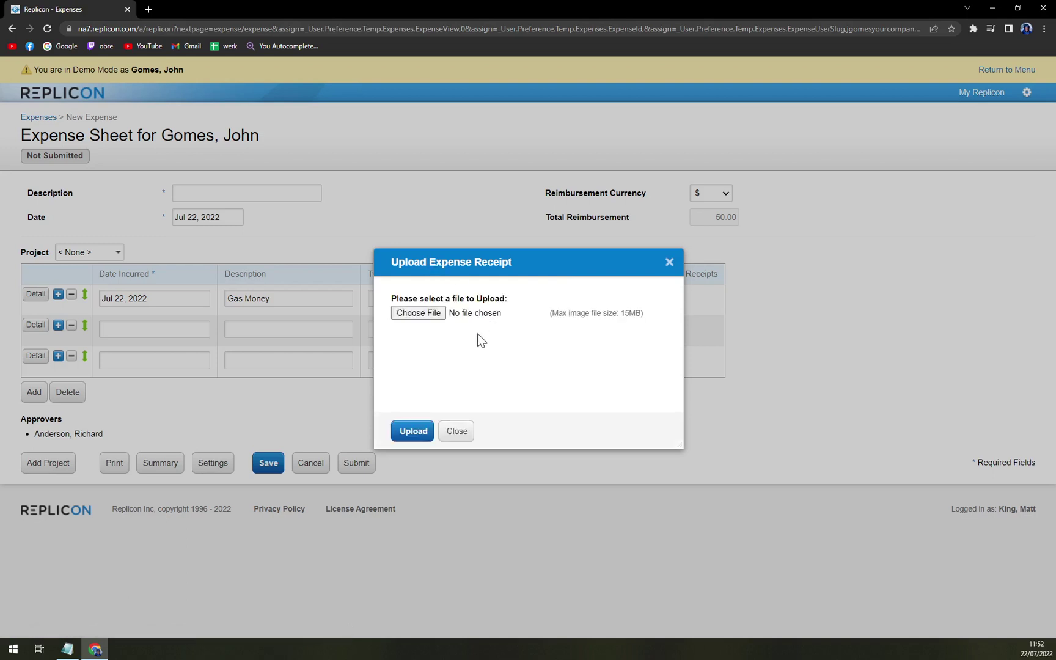
- Attach the sample file from the useless stuff folder as the receipt, then preview it
{"action": "left_click", "coordinate": [440, 315]}
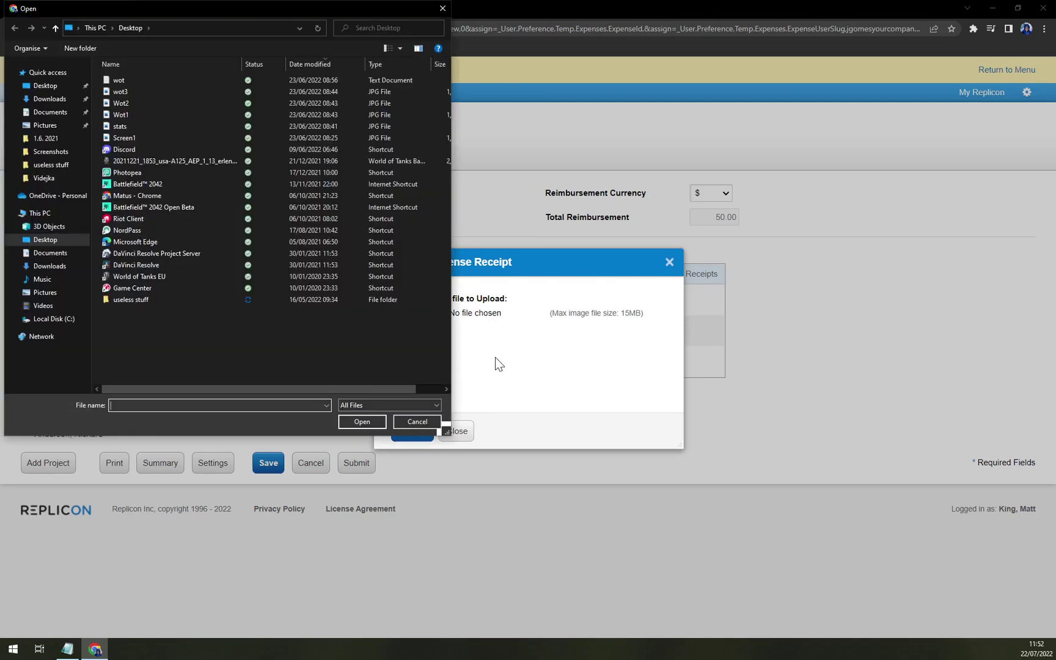
{"action": "left_click", "coordinate": [50, 165]}
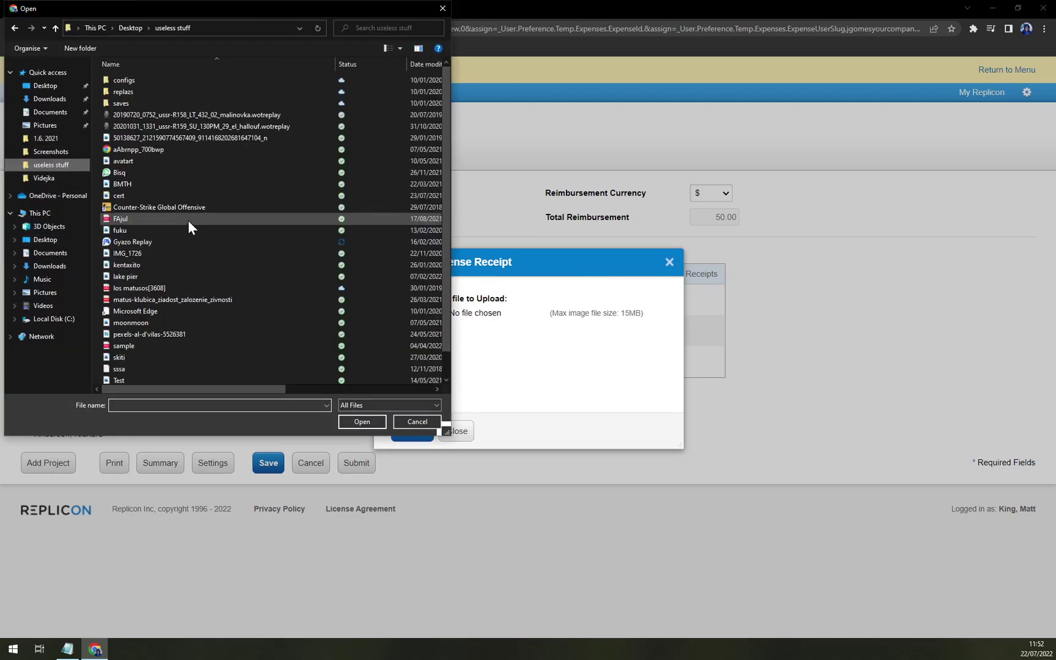
{"action": "double_click", "coordinate": [143, 344]}
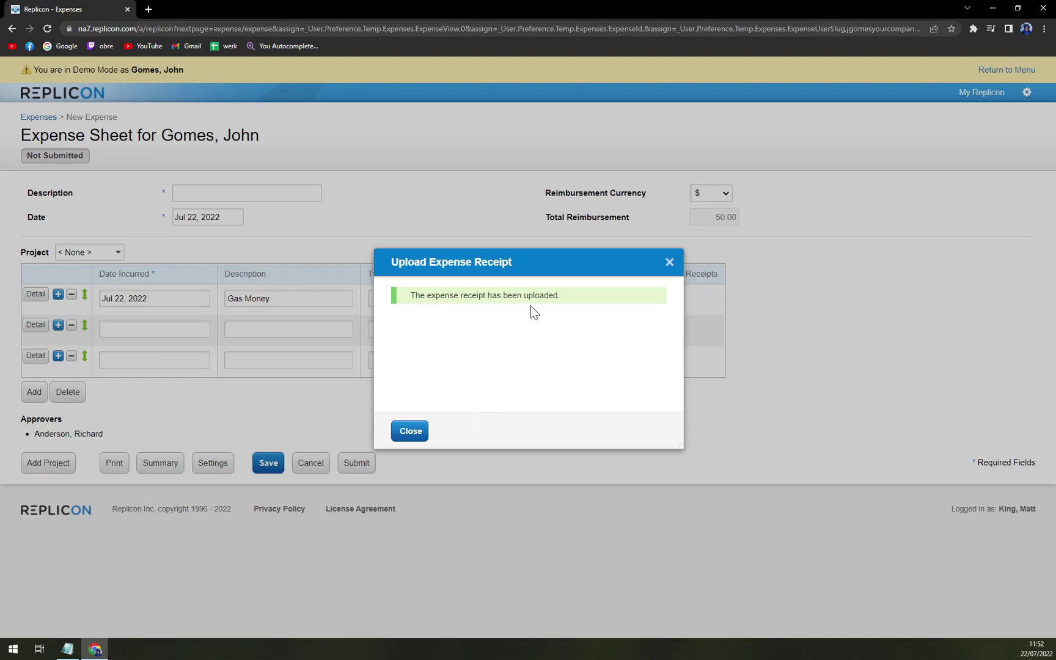
{"action": "left_click", "coordinate": [411, 431]}
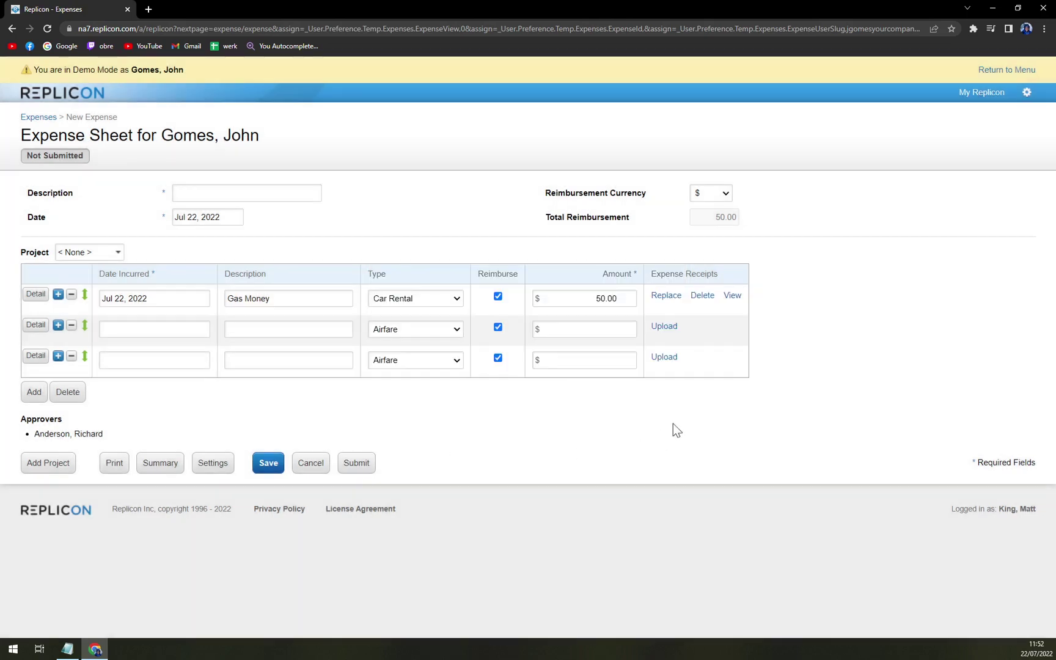
{"action": "left_click", "coordinate": [731, 295]}
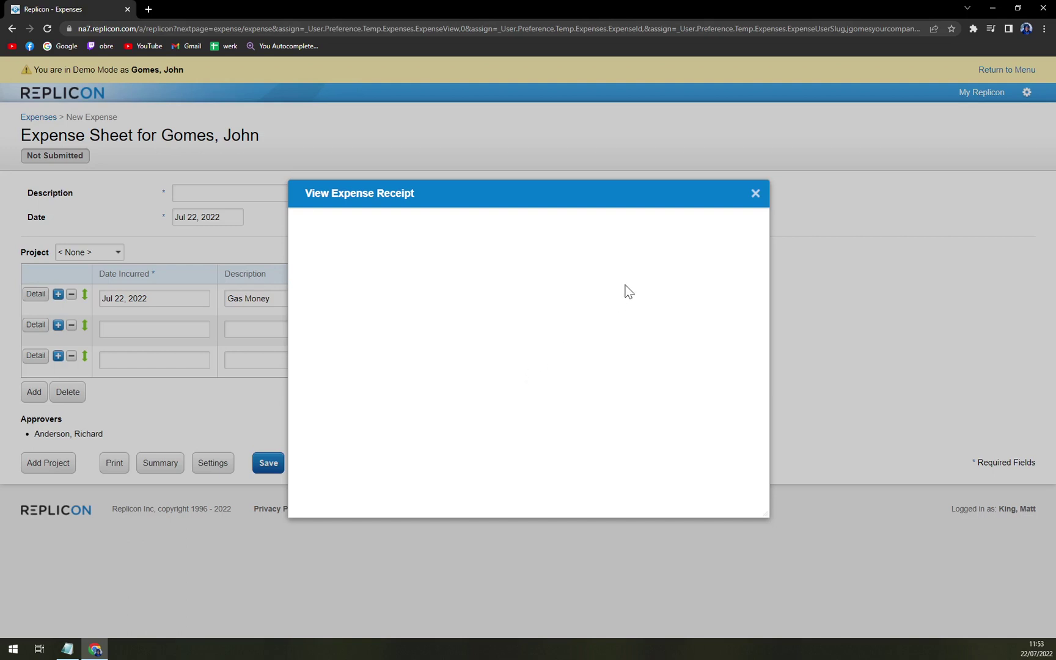
{"action": "left_click", "coordinate": [756, 193]}
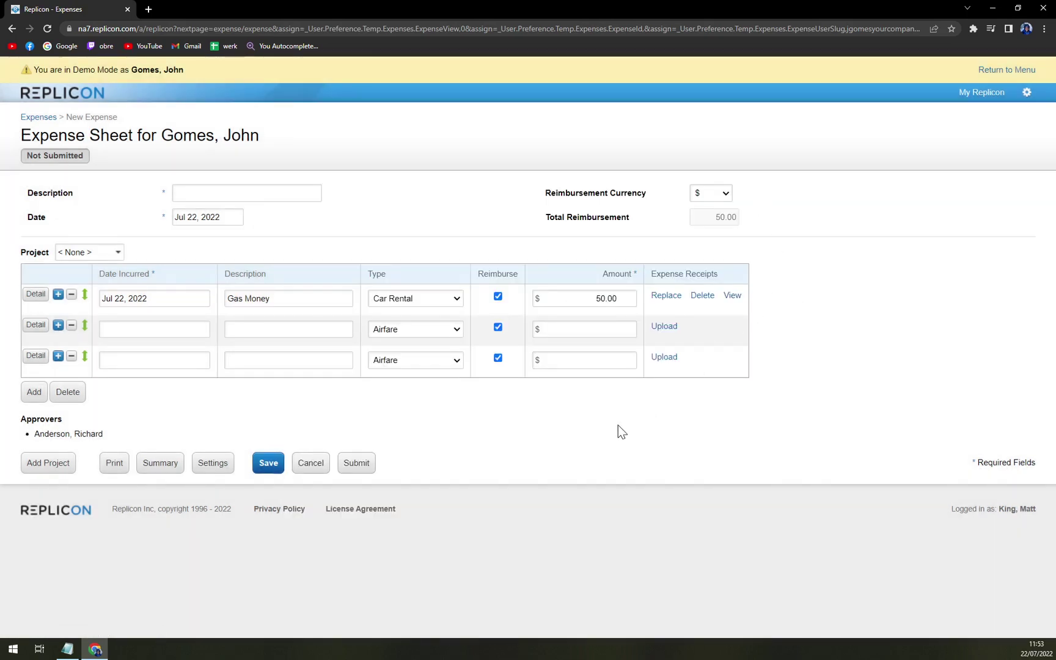
- Clear the missing-description alert, enter Gas Money as the description, and save the sheet
{"action": "left_click", "coordinate": [262, 466]}
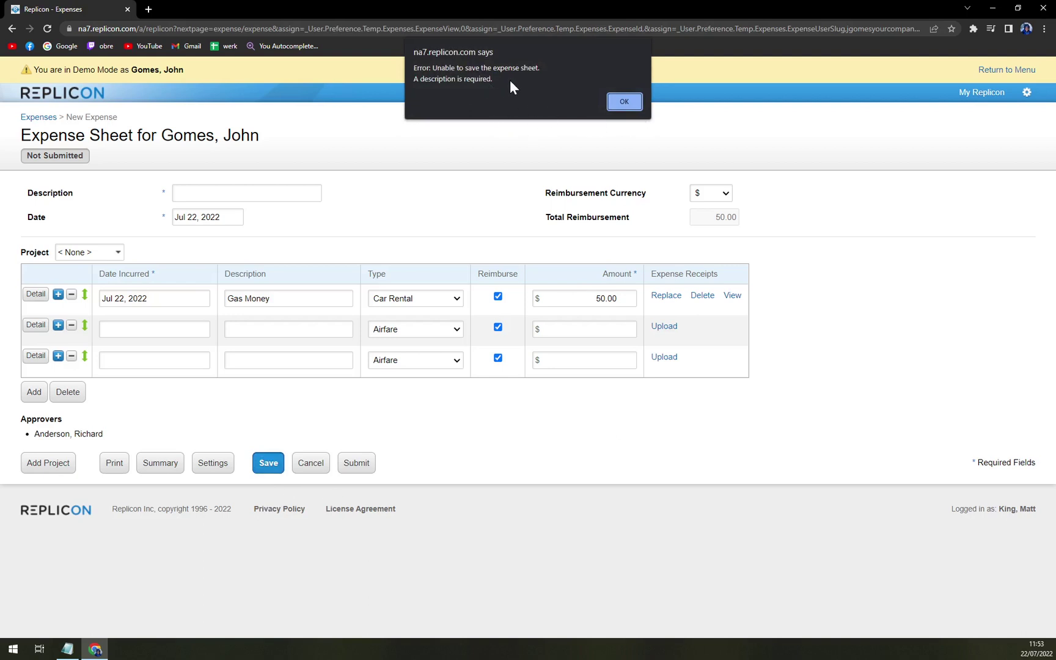
{"action": "left_click", "coordinate": [624, 101]}
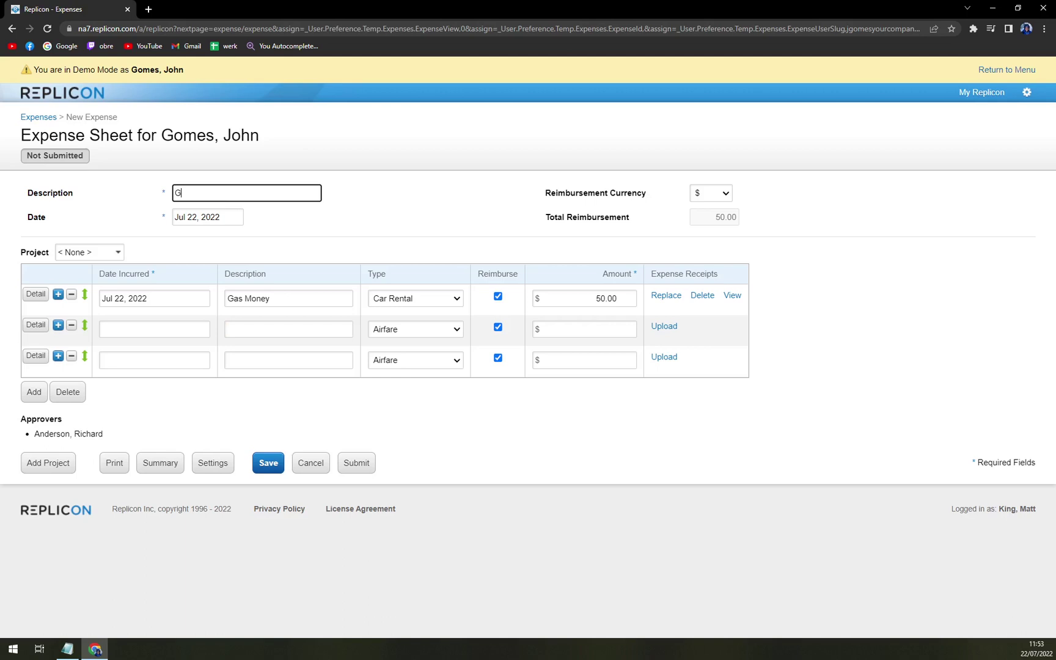
{"action": "type", "text": "be"}
{"action": "type", "text": "oney"}
{"action": "left_click", "coordinate": [267, 463]}
{"action": "left_click", "coordinate": [223, 466]}
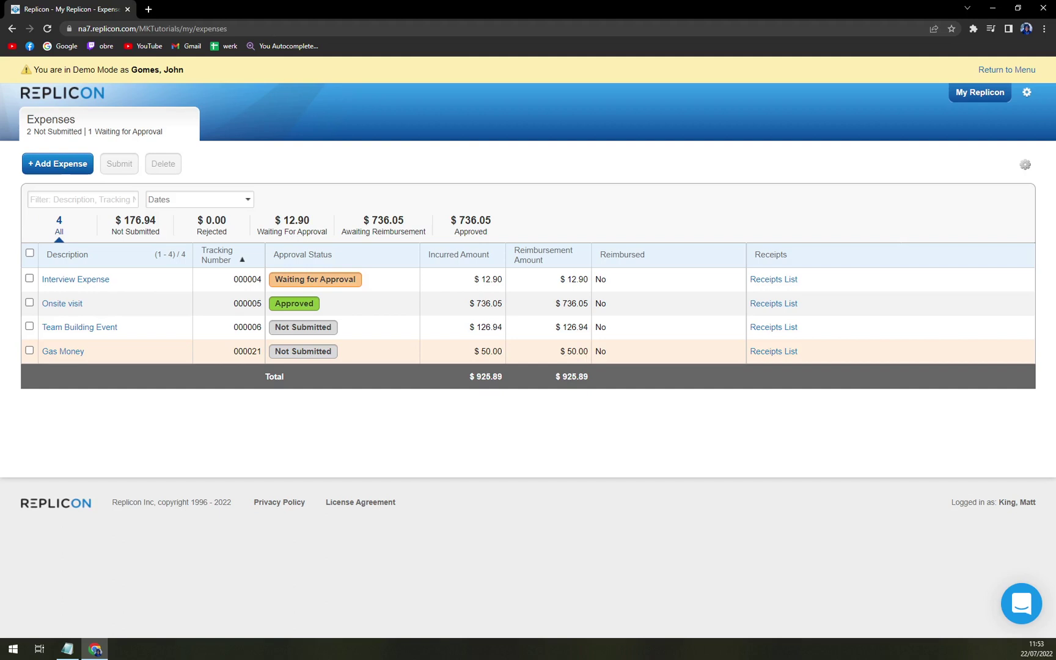
{"action": "double_click", "coordinate": [563, 352]}
{"action": "left_click", "coordinate": [632, 355]}
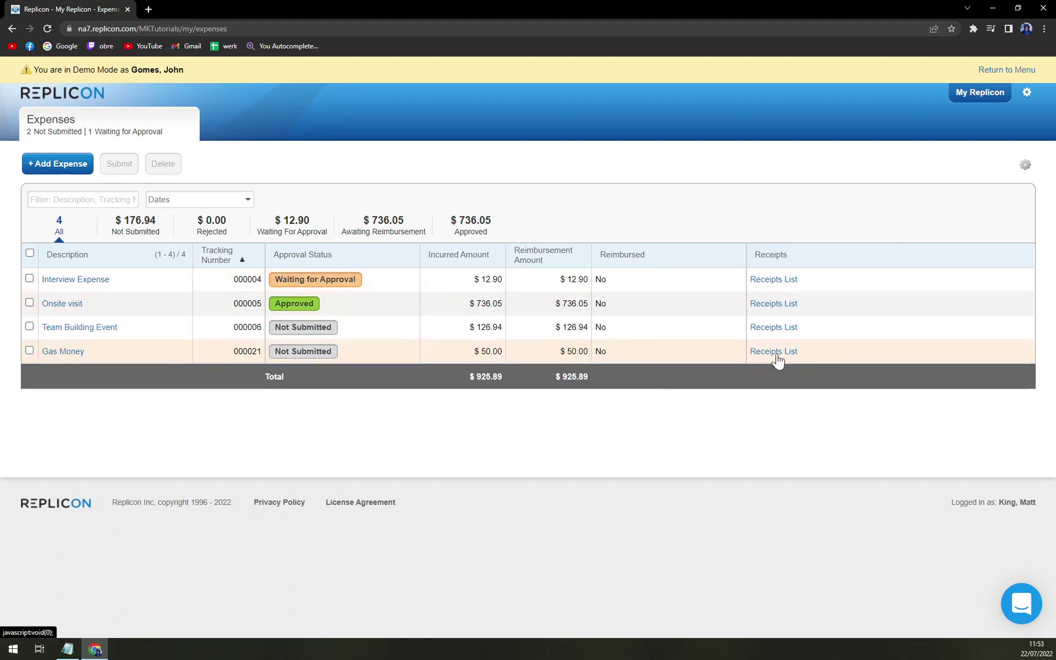
{"action": "left_click", "coordinate": [196, 355]}
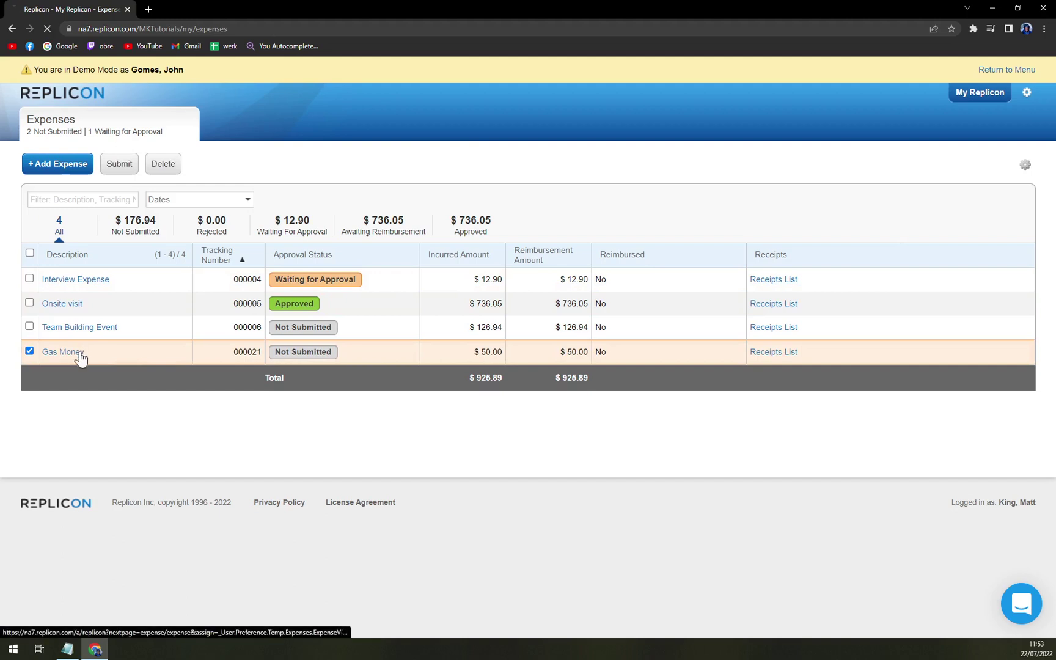
{"action": "left_click", "coordinate": [43, 352]}
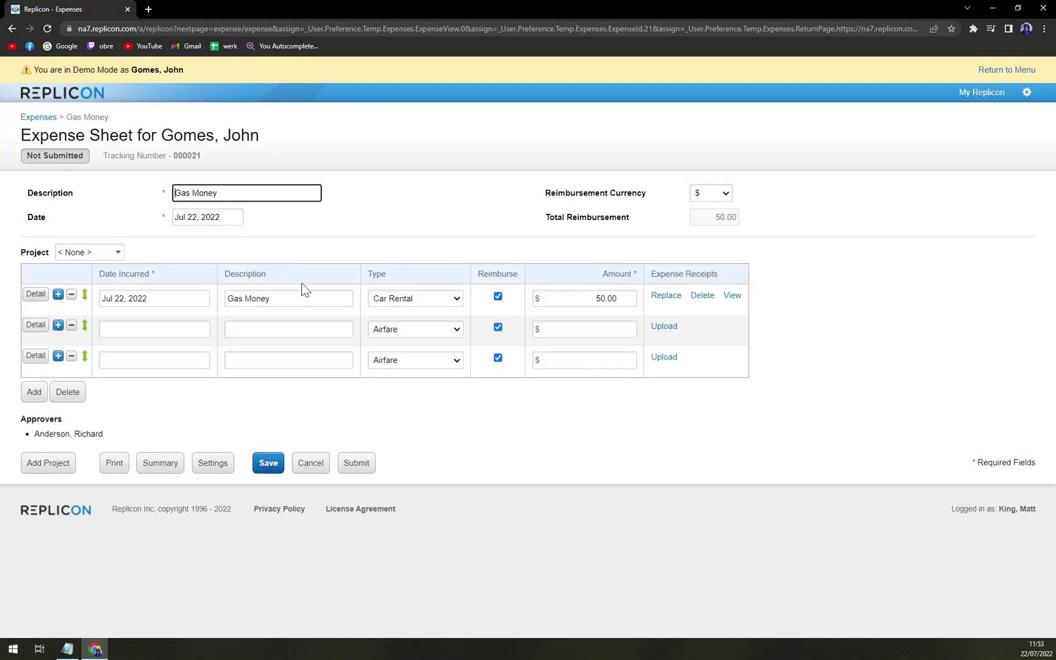
{"action": "left_click", "coordinate": [105, 258]}
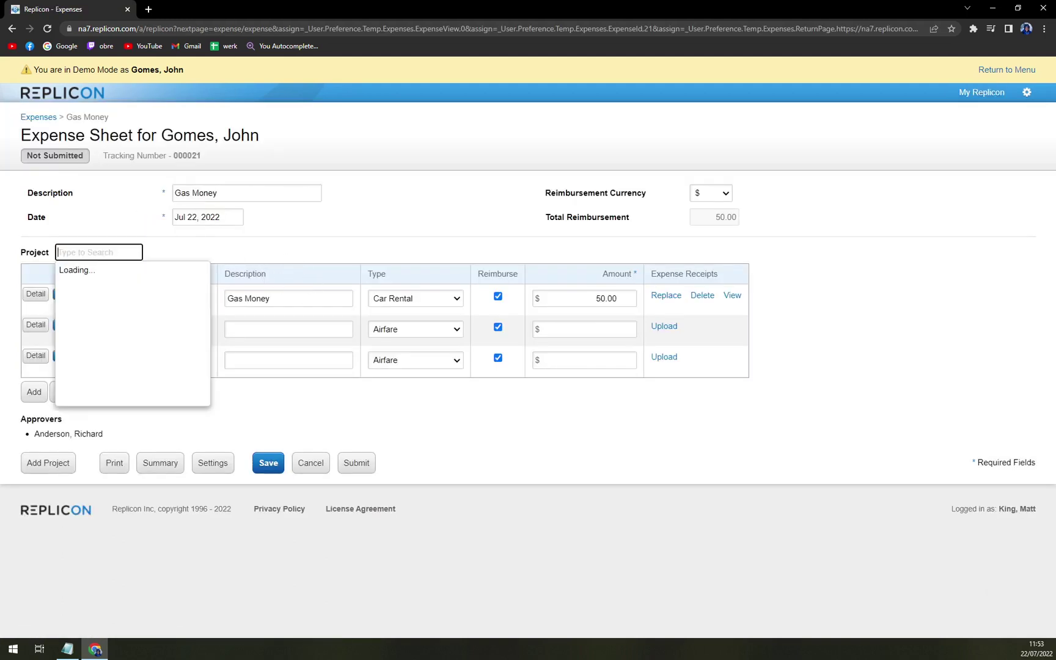
{"action": "left_click", "coordinate": [117, 253]}
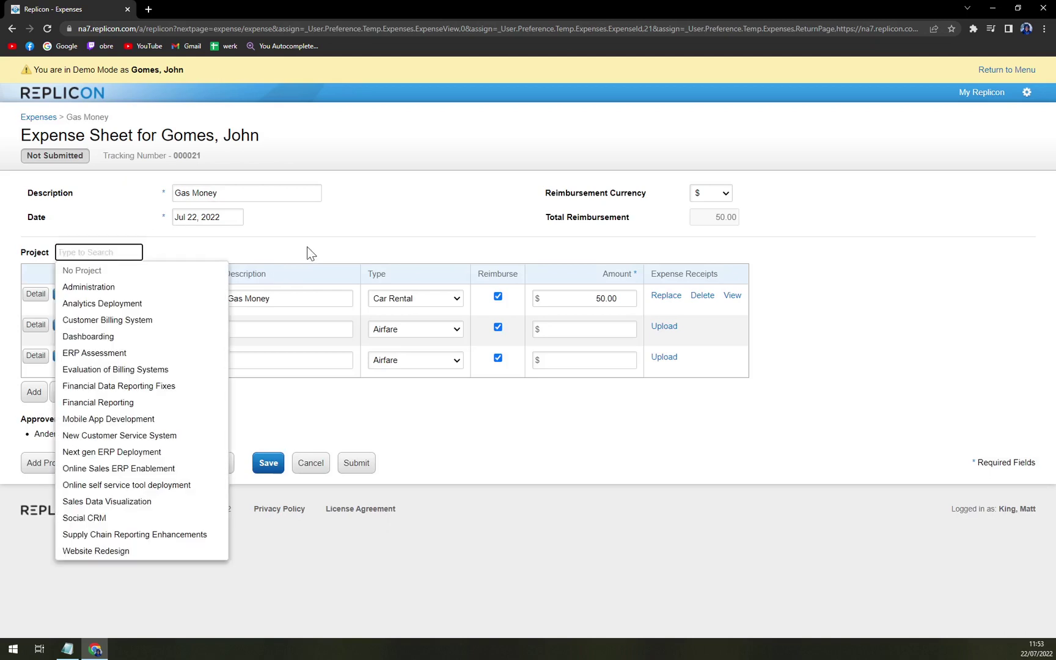
{"action": "left_click", "coordinate": [275, 258]}
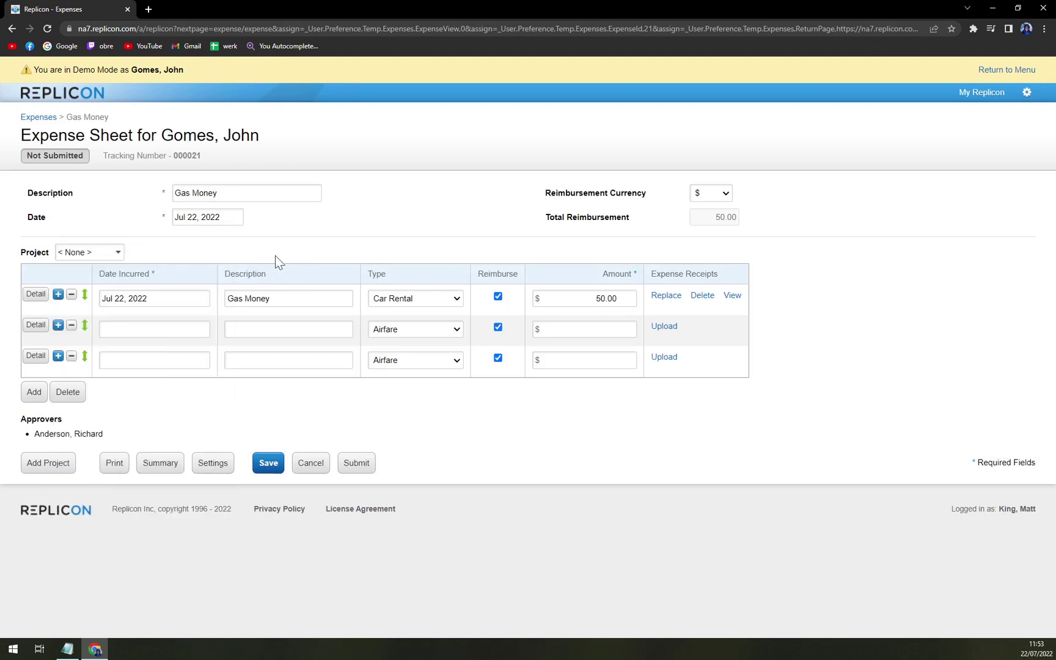
{"action": "left_click", "coordinate": [39, 118]}
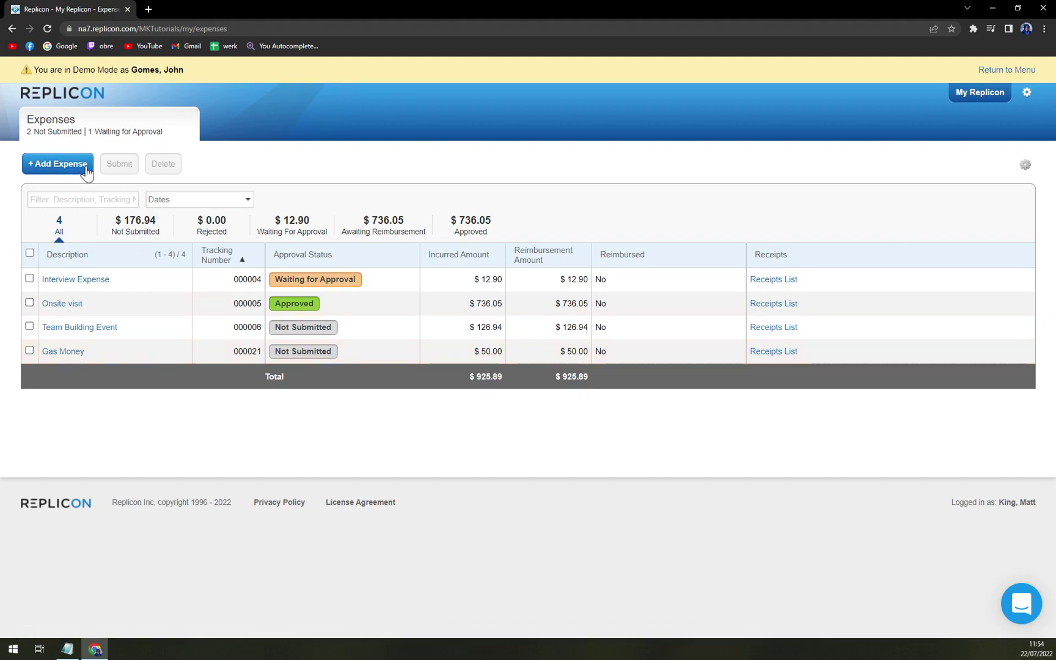
- Delete only the Team Building Event expense report, then return to the role selection menu
{"action": "left_click", "coordinate": [30, 303]}
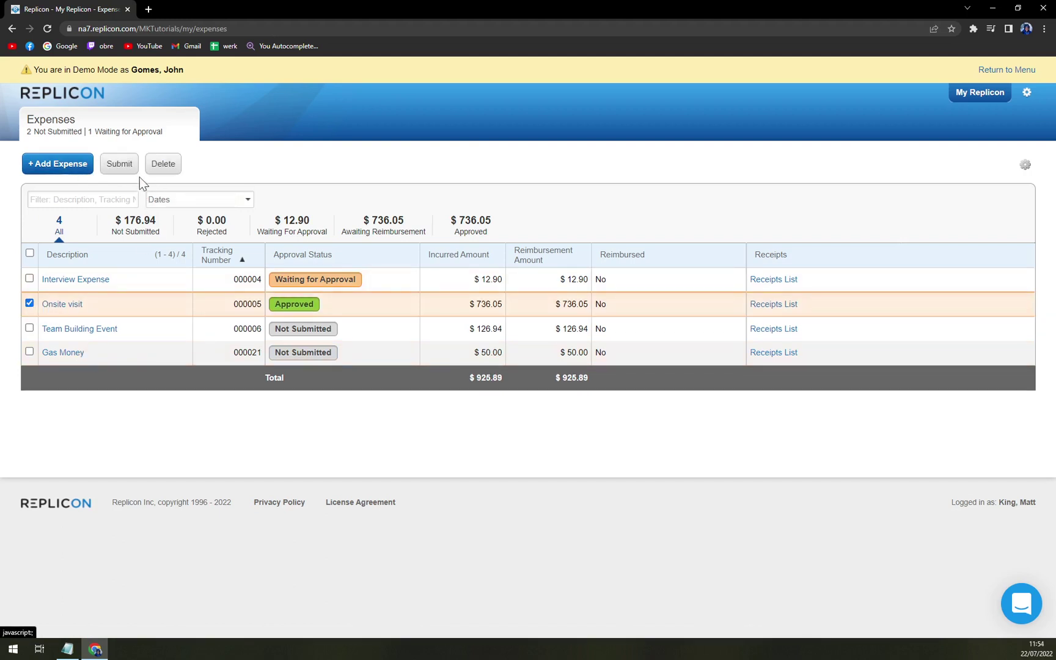
{"action": "left_click", "coordinate": [30, 328]}
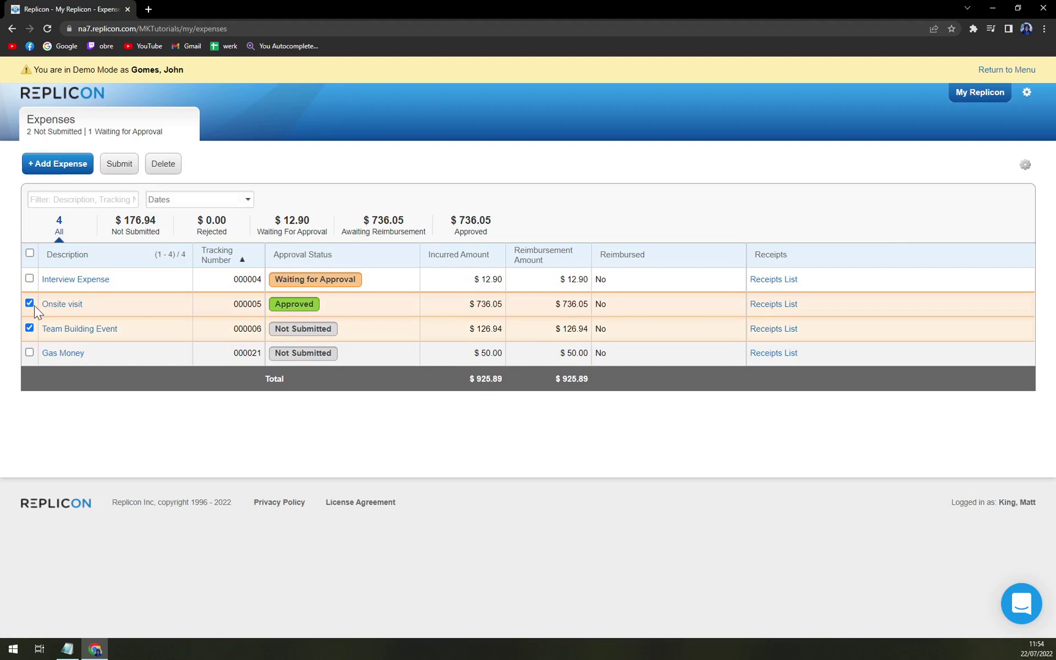
{"action": "left_click", "coordinate": [30, 304]}
{"action": "left_click", "coordinate": [163, 164]}
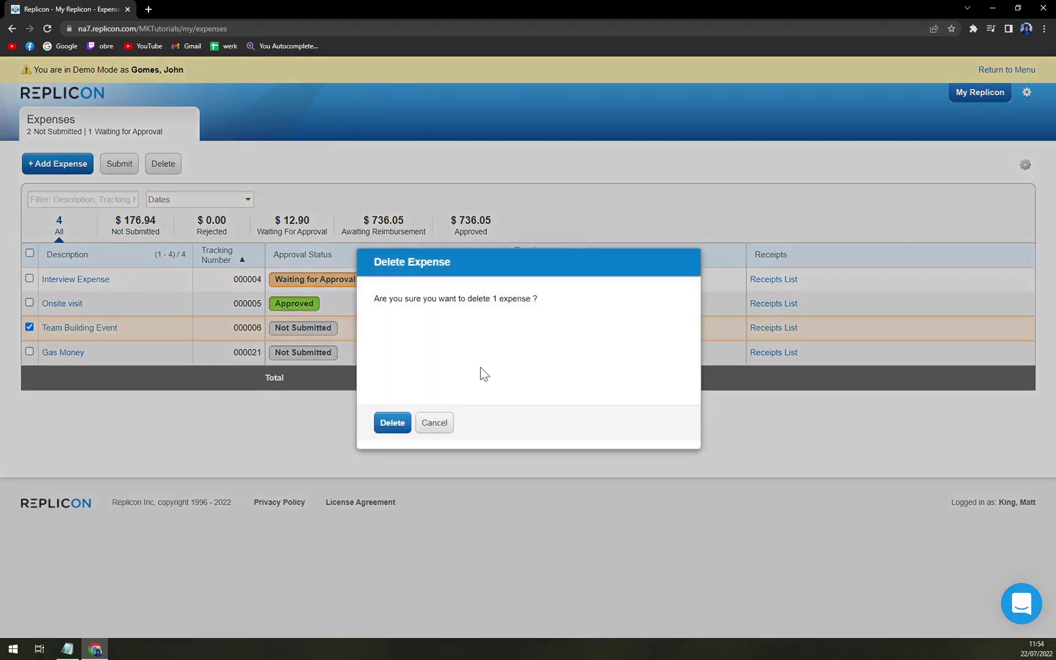
{"action": "left_click", "coordinate": [393, 422]}
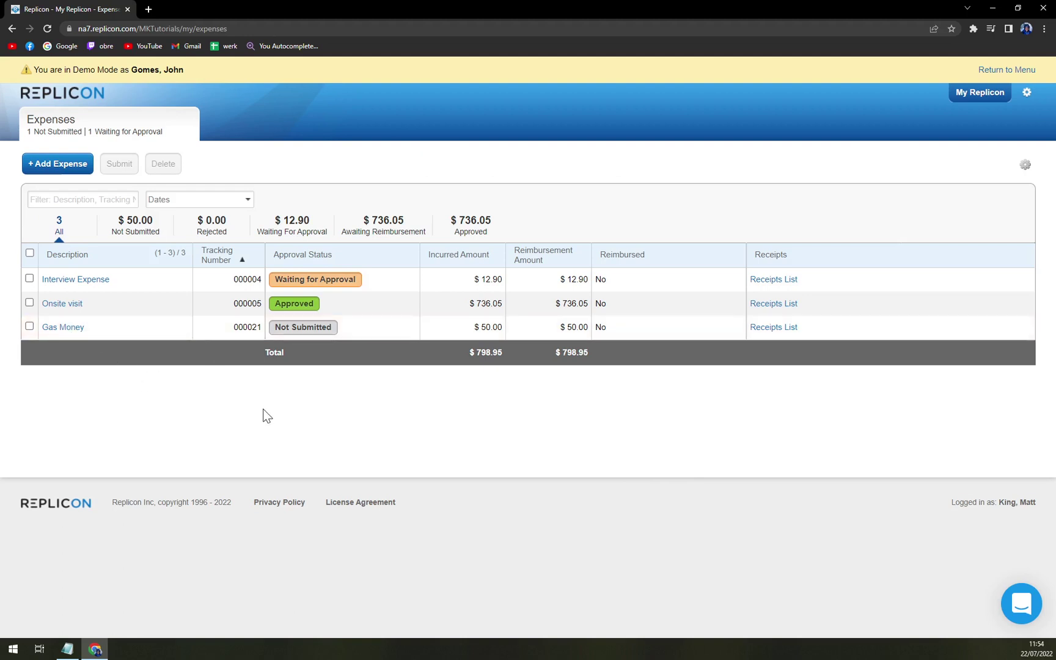
{"action": "left_click", "coordinate": [987, 71]}
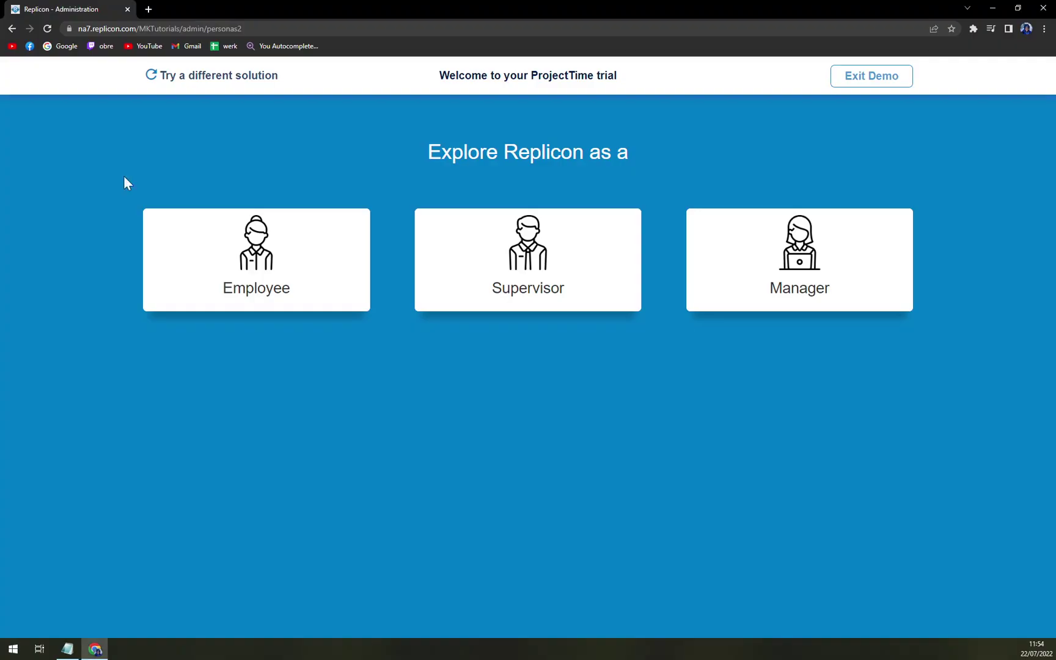
- Choose Approve on the Supervisor card and dismiss the product Updates popup
{"action": "mouse_move", "coordinate": [528, 259]}
{"action": "left_click", "coordinate": [512, 363]}
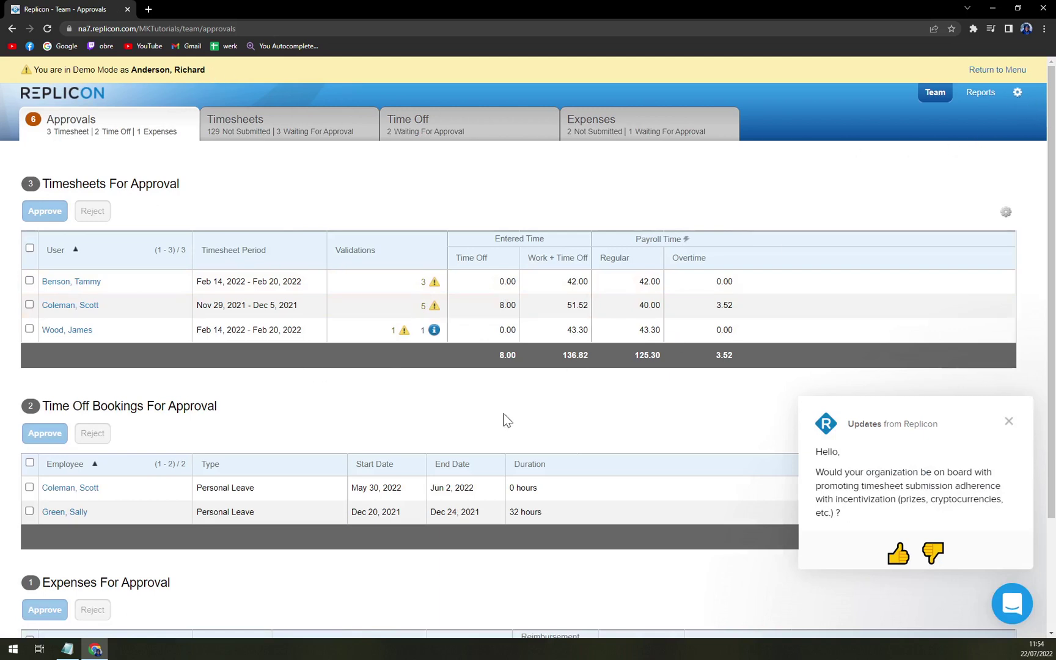
{"action": "left_click", "coordinate": [1009, 421]}
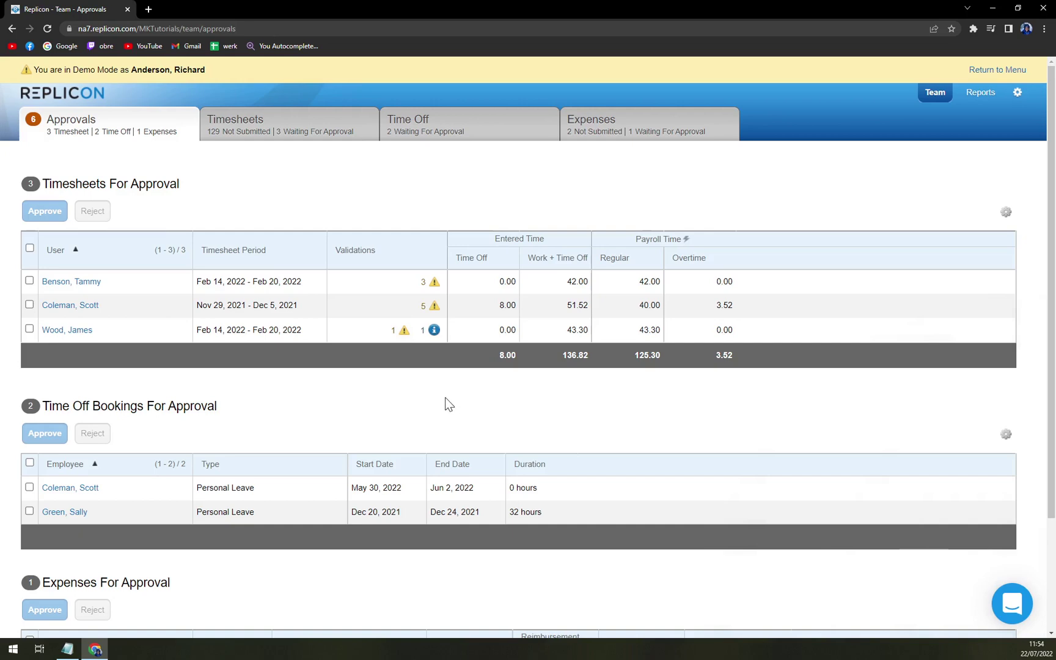
{"action": "scroll", "coordinate": [363, 428], "scroll_direction": "down", "scroll_amount": 3}
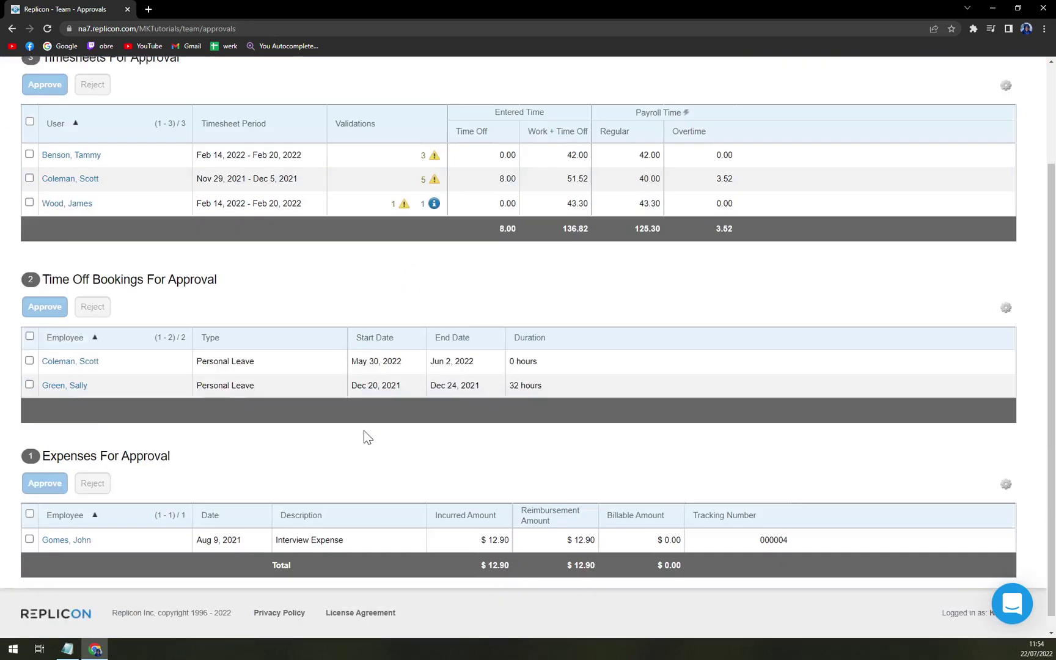
{"action": "scroll", "coordinate": [363, 437], "scroll_direction": "up", "scroll_amount": 1}
{"action": "scroll", "coordinate": [362, 442], "scroll_direction": "up", "scroll_amount": 1}
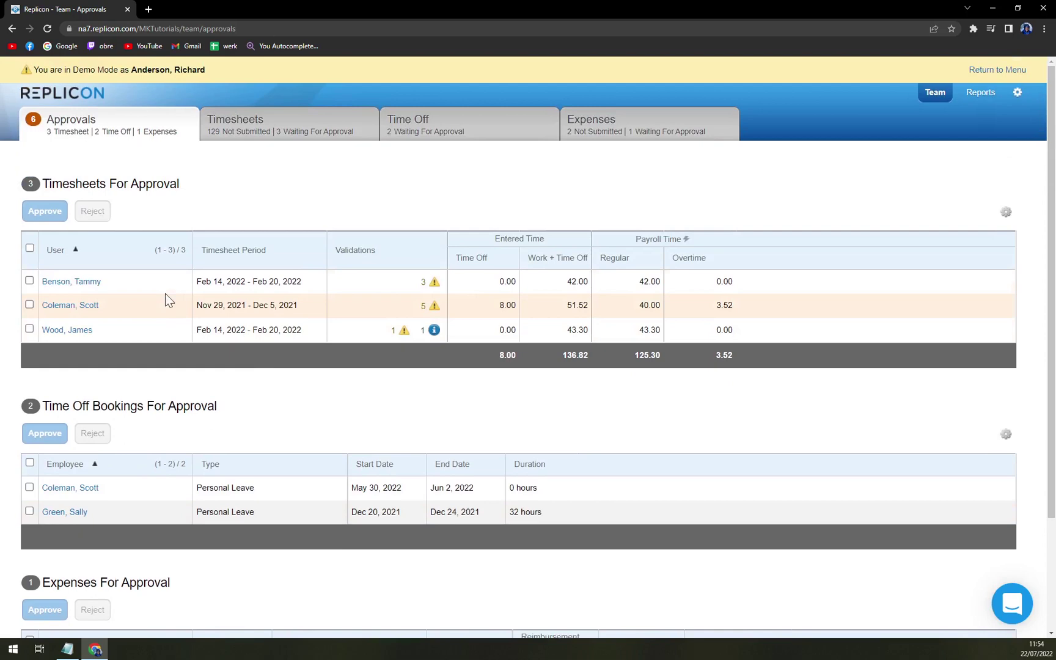
{"action": "left_click", "coordinate": [258, 125]}
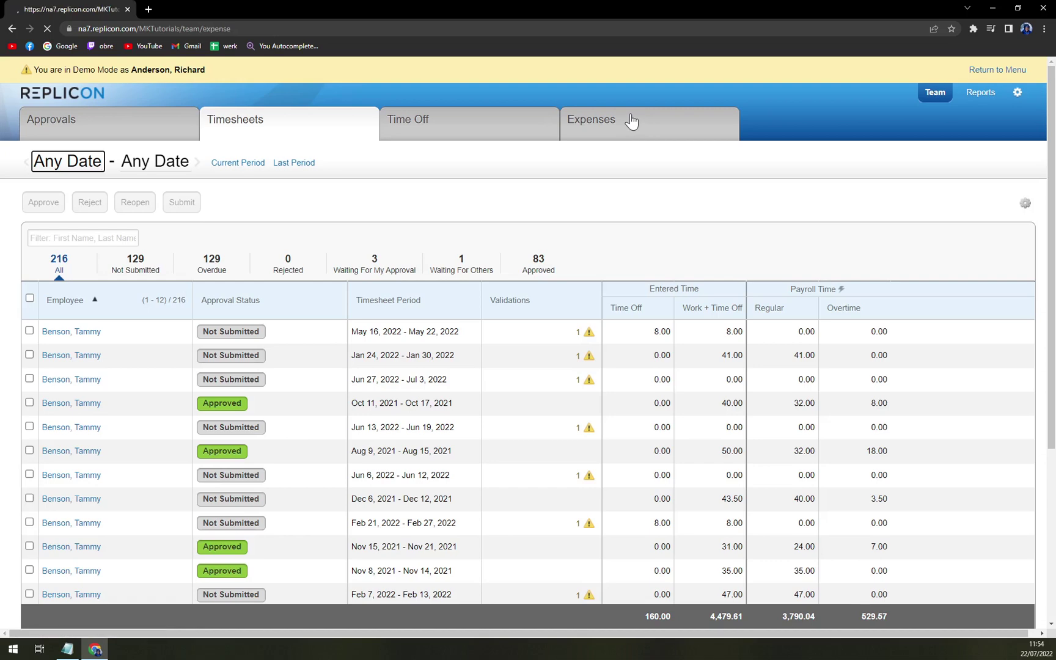
{"action": "left_click", "coordinate": [594, 121]}
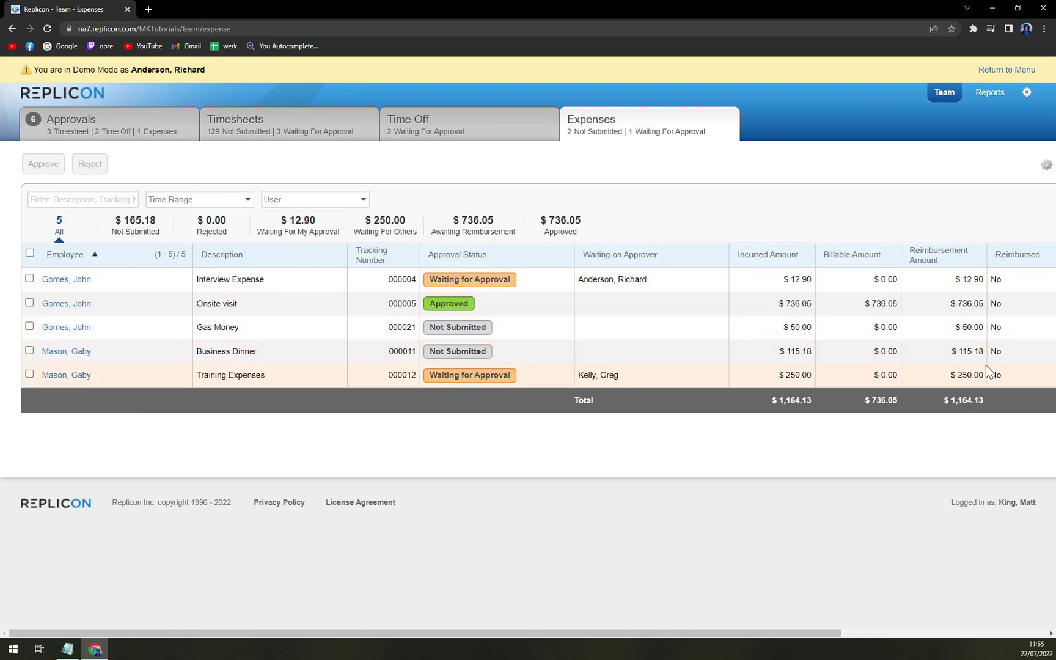
{"action": "left_click", "coordinate": [124, 119]}
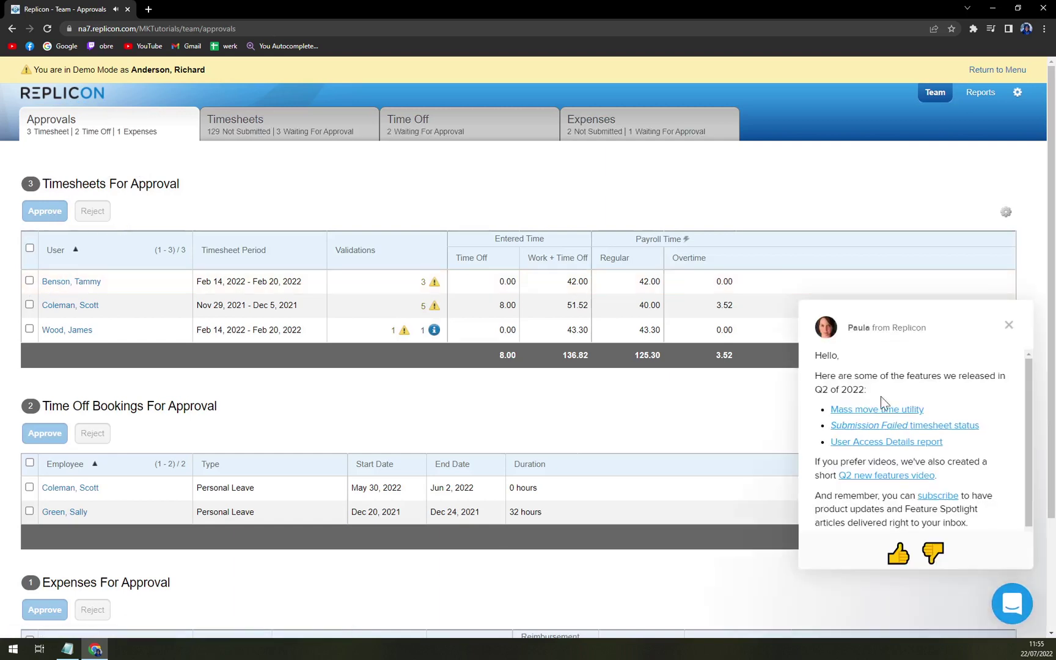
{"action": "left_click", "coordinate": [1014, 329]}
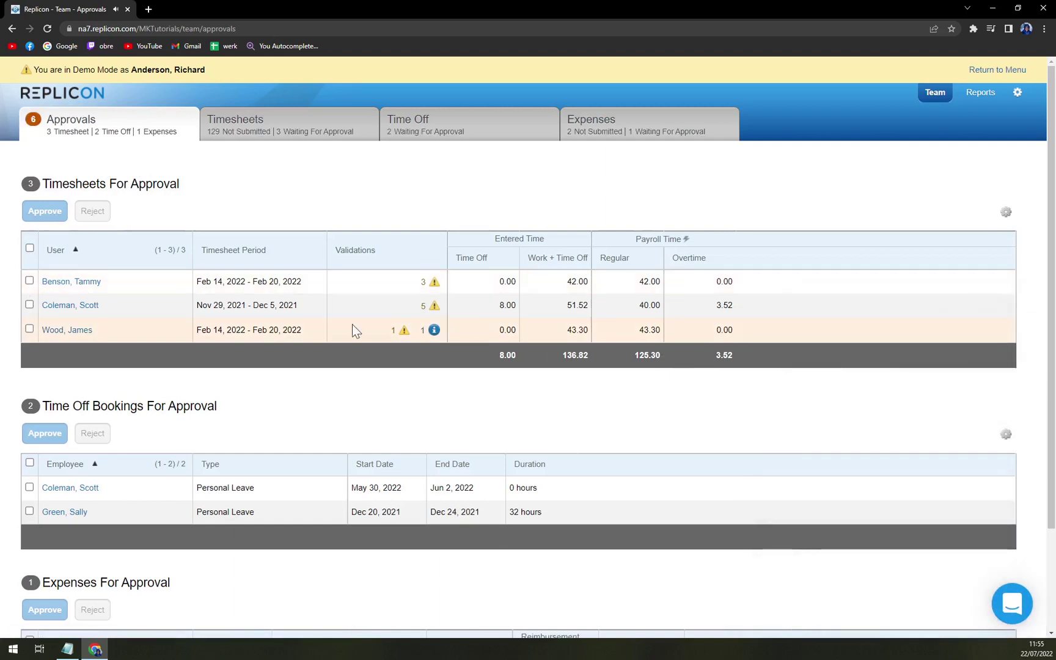
{"action": "left_click", "coordinate": [28, 304]}
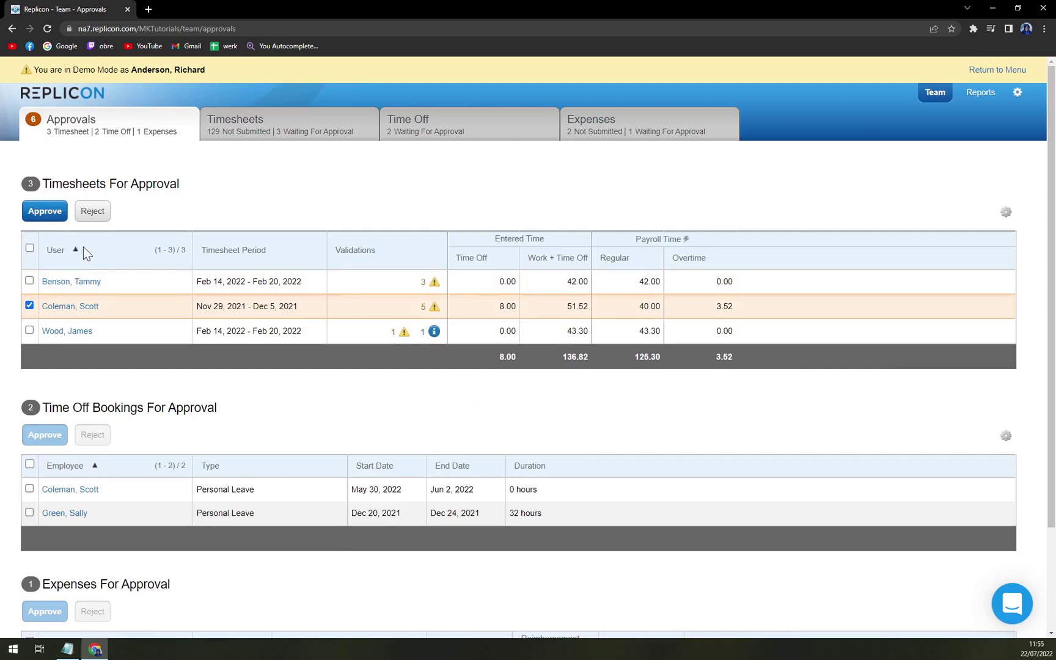
{"action": "left_click", "coordinate": [45, 211]}
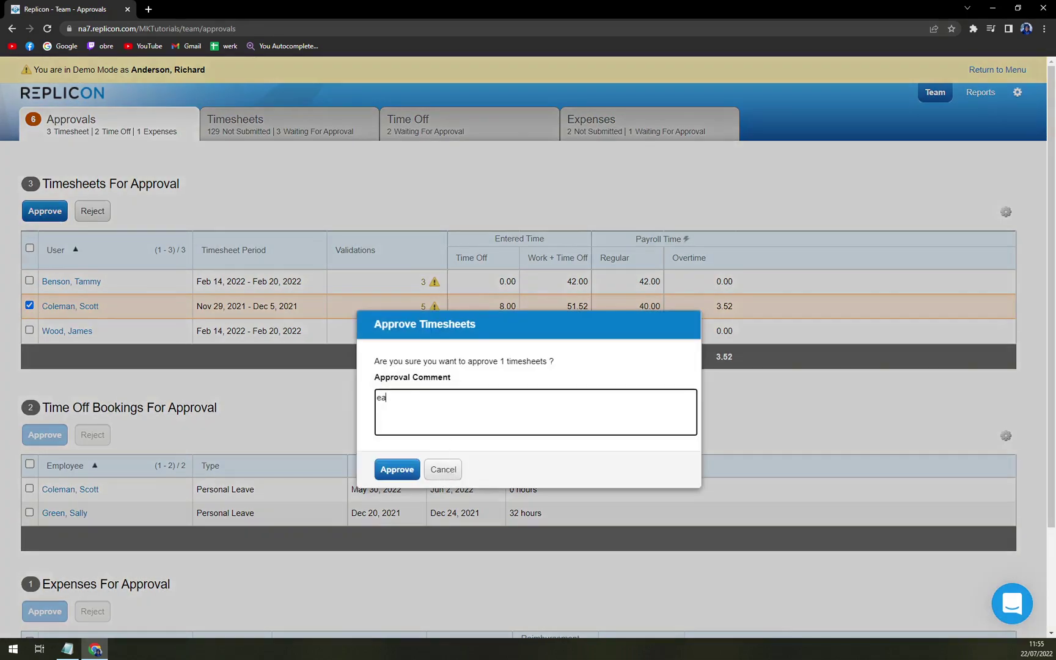
{"action": "type", "text": "reviewed"}
{"action": "left_click", "coordinate": [395, 472]}
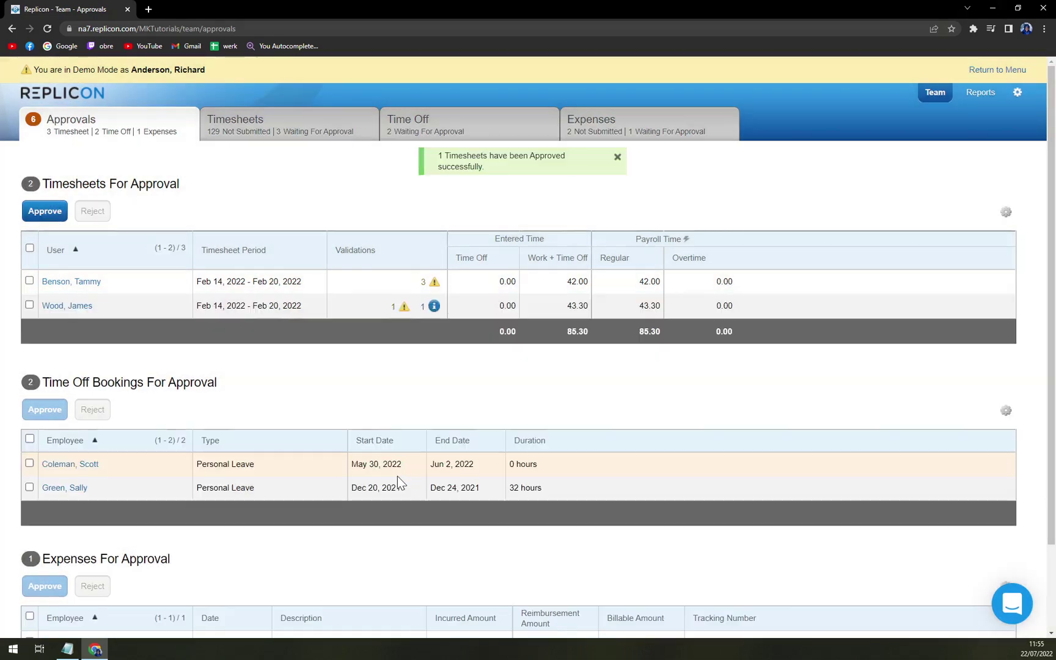